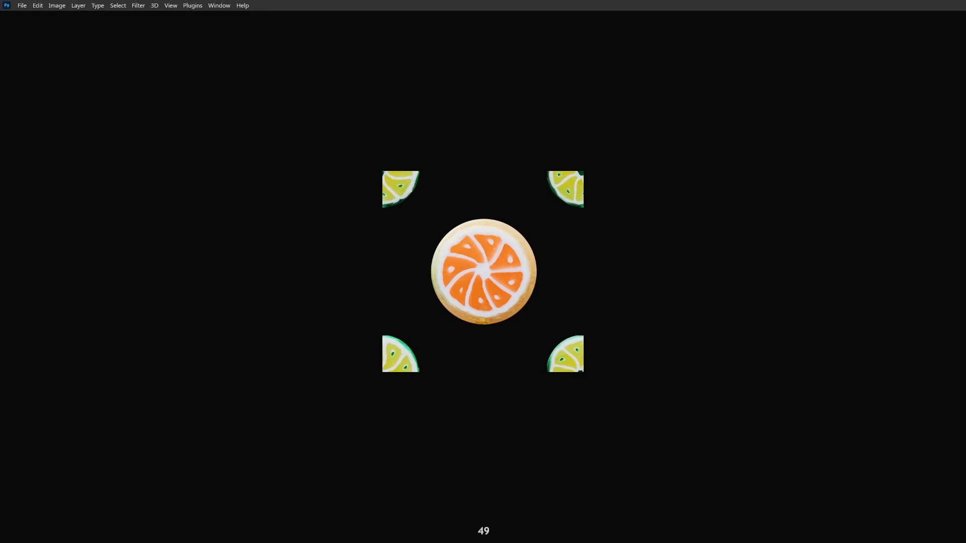
Turn on pattern preview for the citrus slice tile and zoom out to check how it repeats
click(175, 6)
click(243, 175)
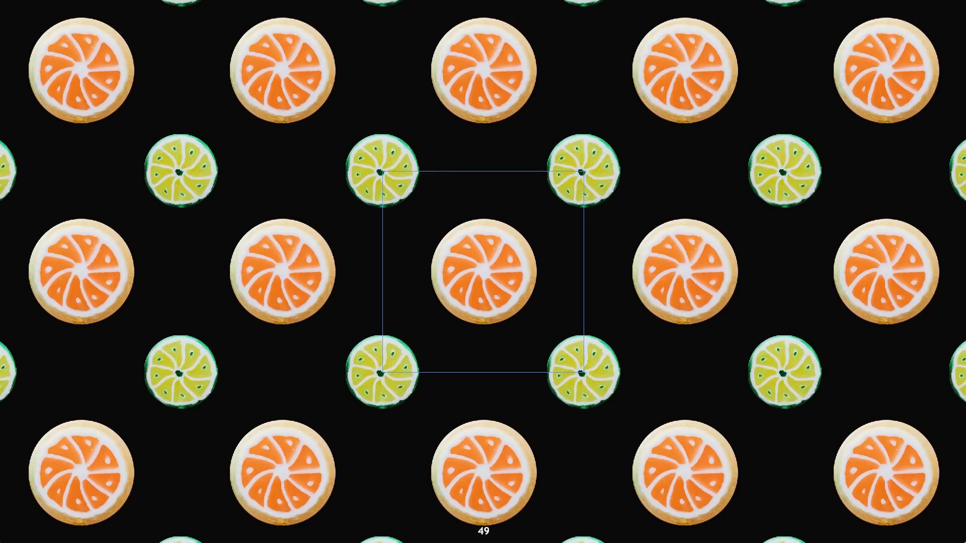
key(ctrl+minus)
key(ctrl+minus)
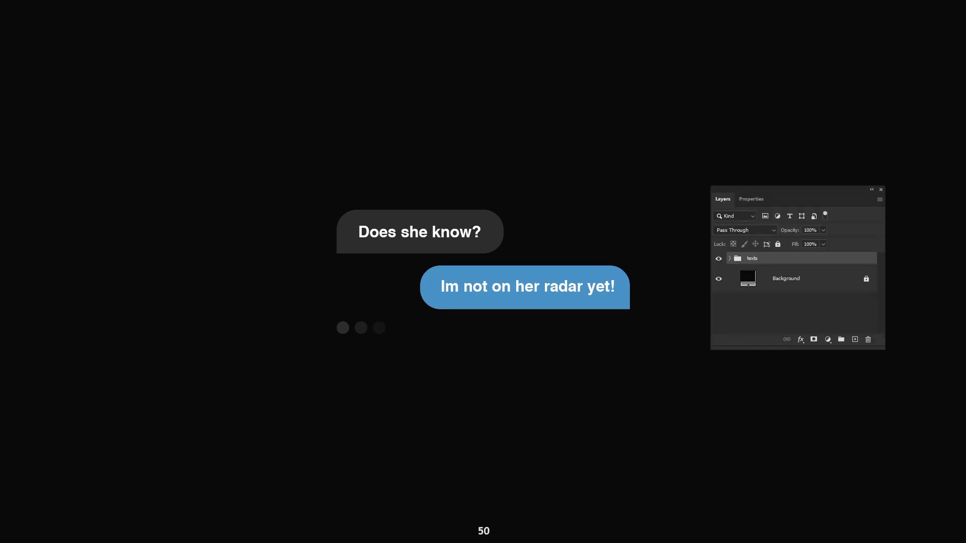
Lower the opacity of the texts group in 10% steps from 90% down to 0%
key(9)
key(8)
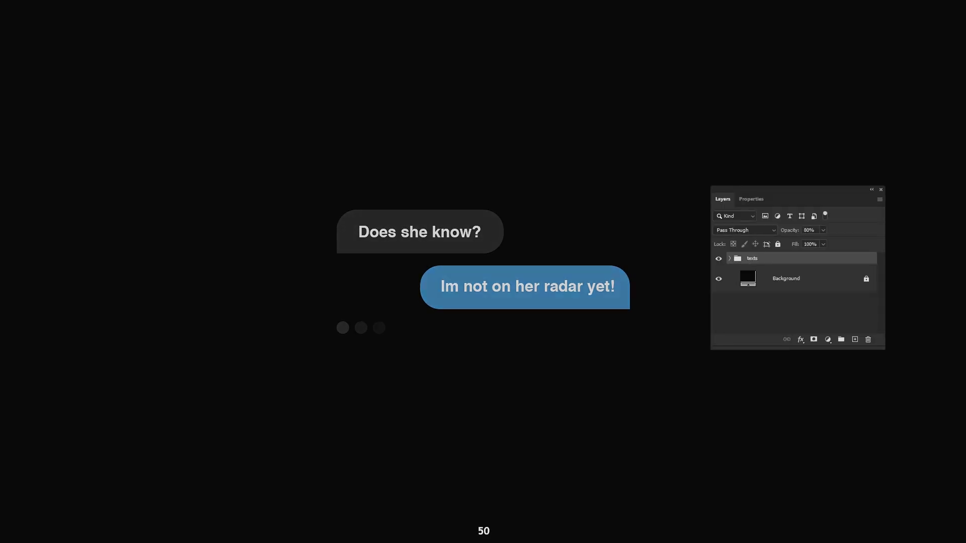
key(7)
key(6)
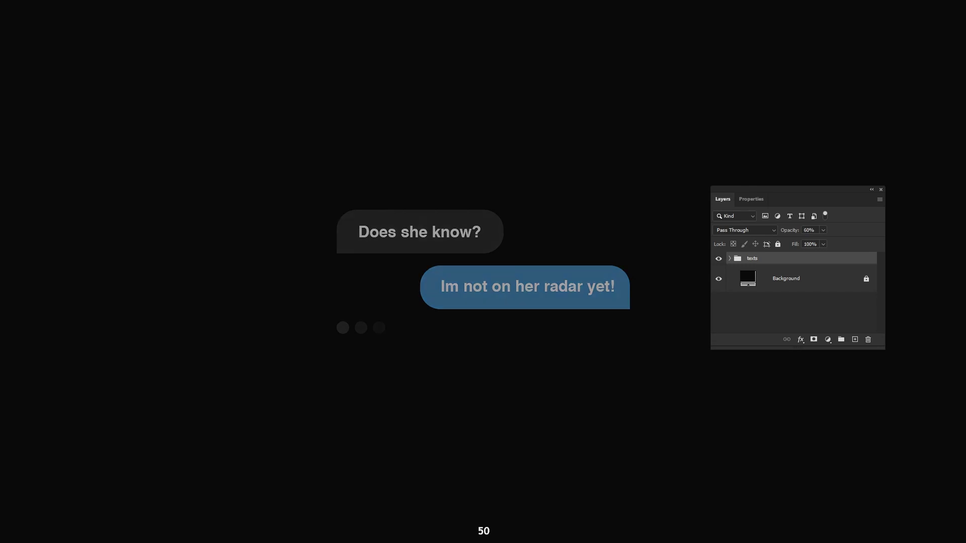
key(5)
key(4)
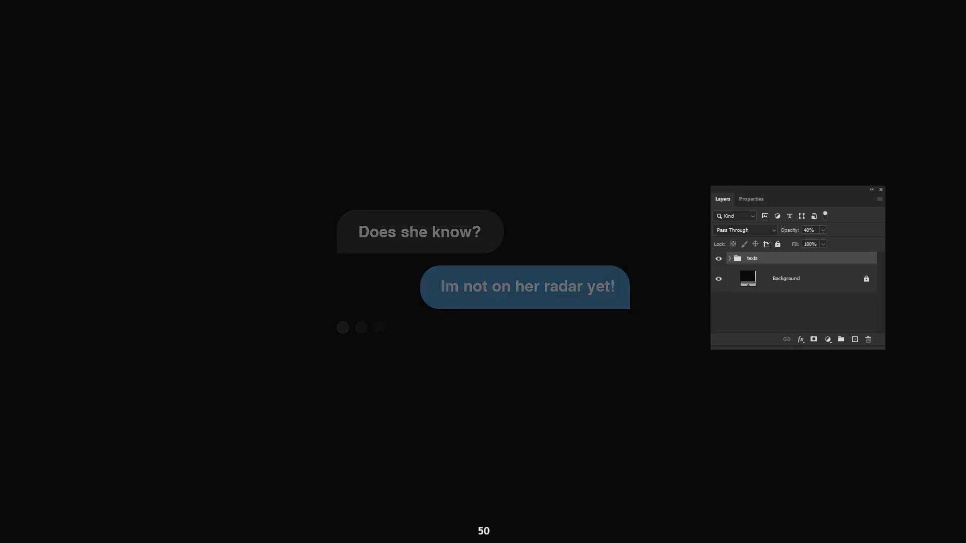
key(3)
key(2)
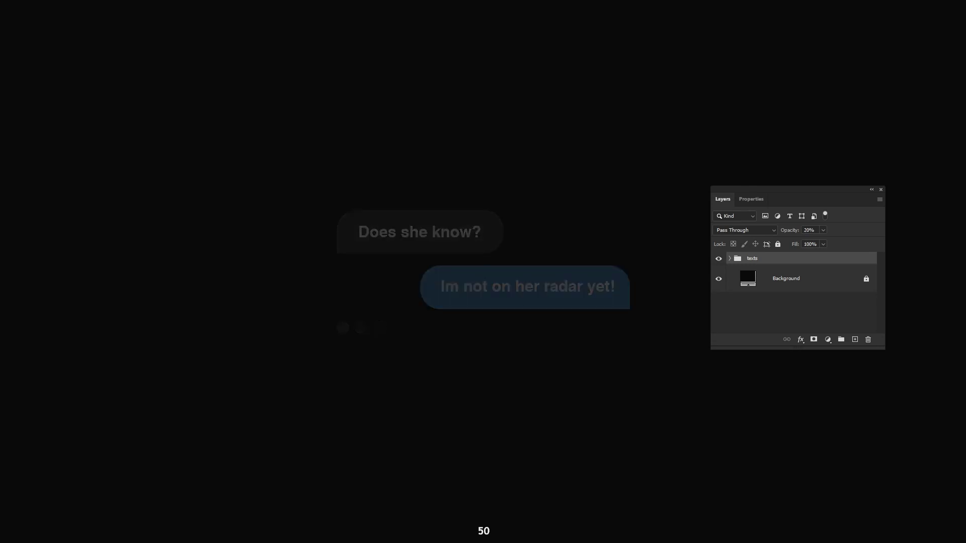
key(0)
key(0)
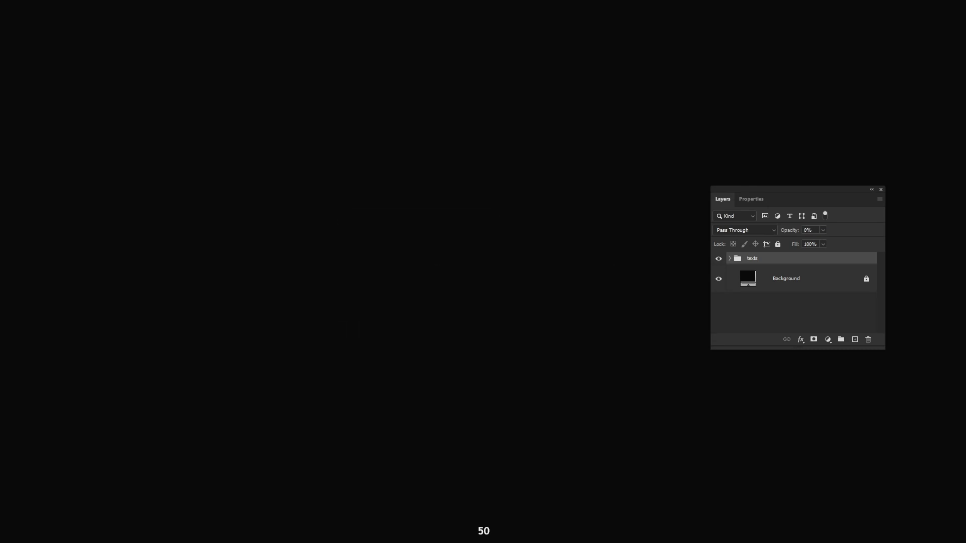
key(Tab)
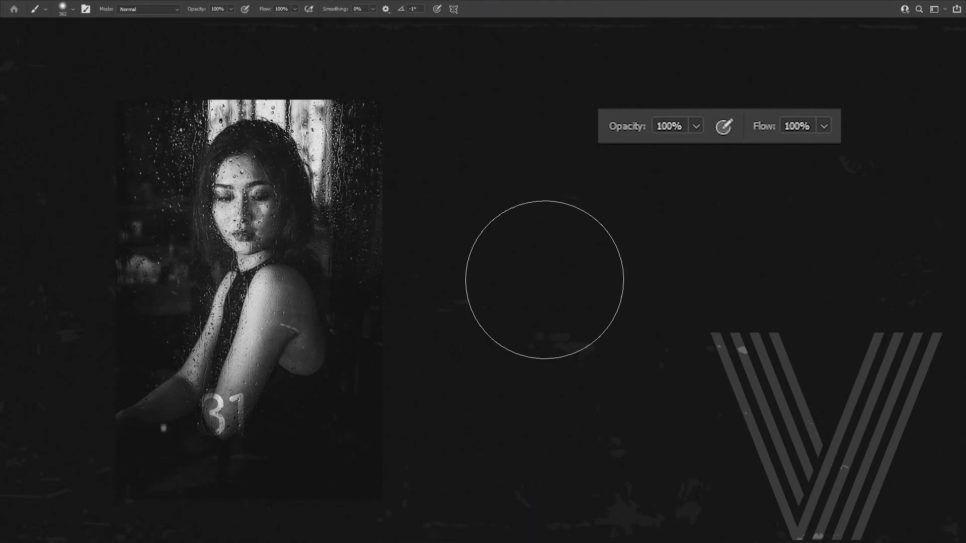
Set the brush opacity to 29% and its flow to 32%, and try further opacity and flow values
key(2)
key(8)
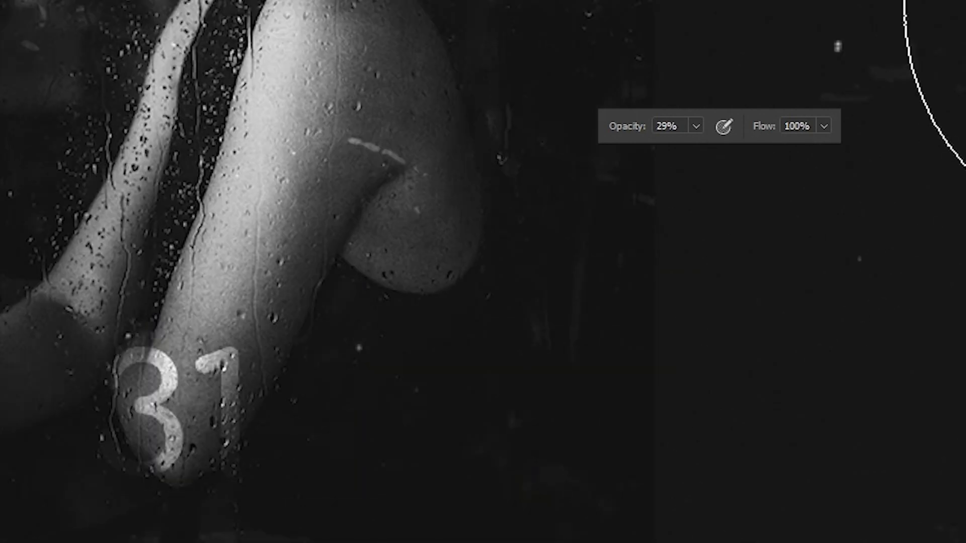
key(shift+3)
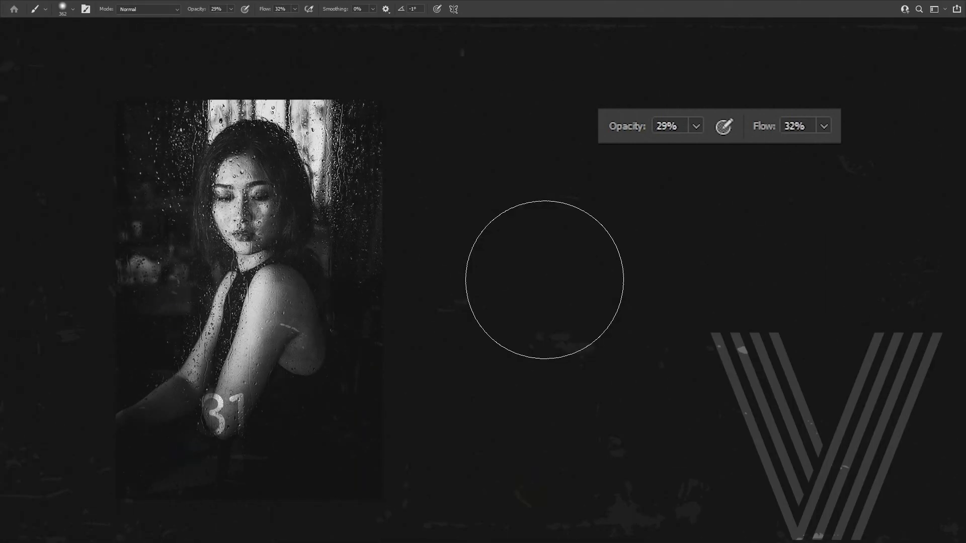
key(8)
key(shift+3)
key(shift+9)
key(shift+3)
key(3)
key(9)
key(shift+8)
Draw a closed four-point, L-shaped white shape on the dark area beside the photo with the Pen tool
click(300, 102)
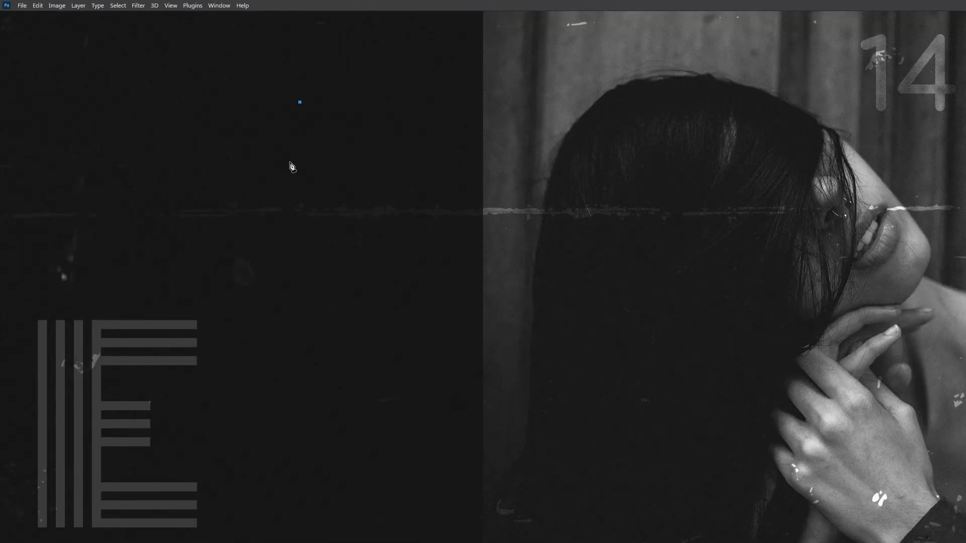
click(272, 230)
click(420, 195)
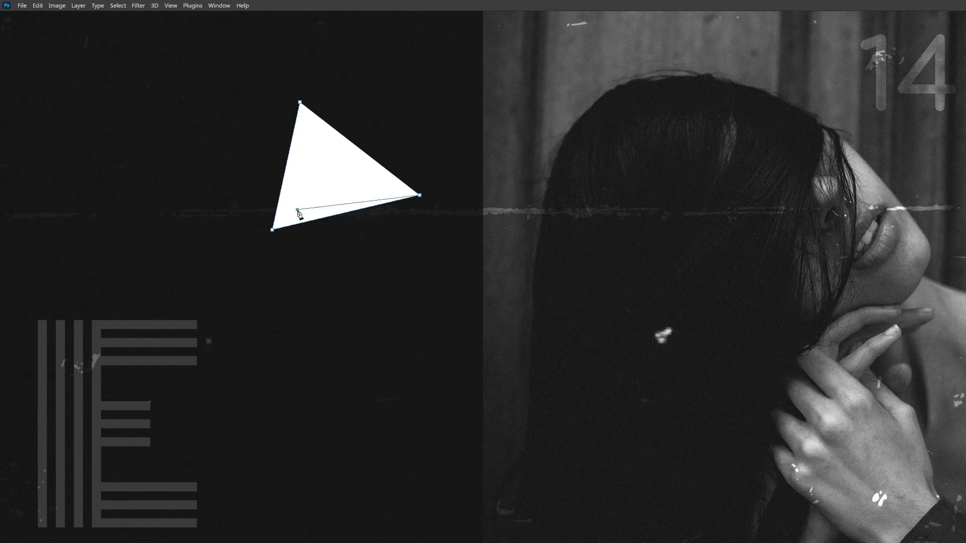
click(297, 209)
click(300, 103)
Define the drawn L-shaped path as a custom shape, keeping the suggested name
click(38, 6)
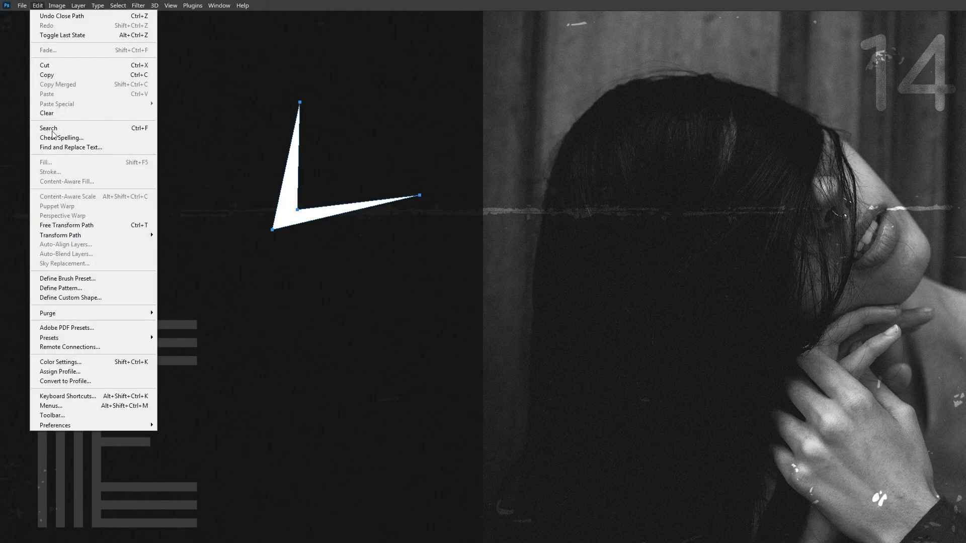
click(101, 298)
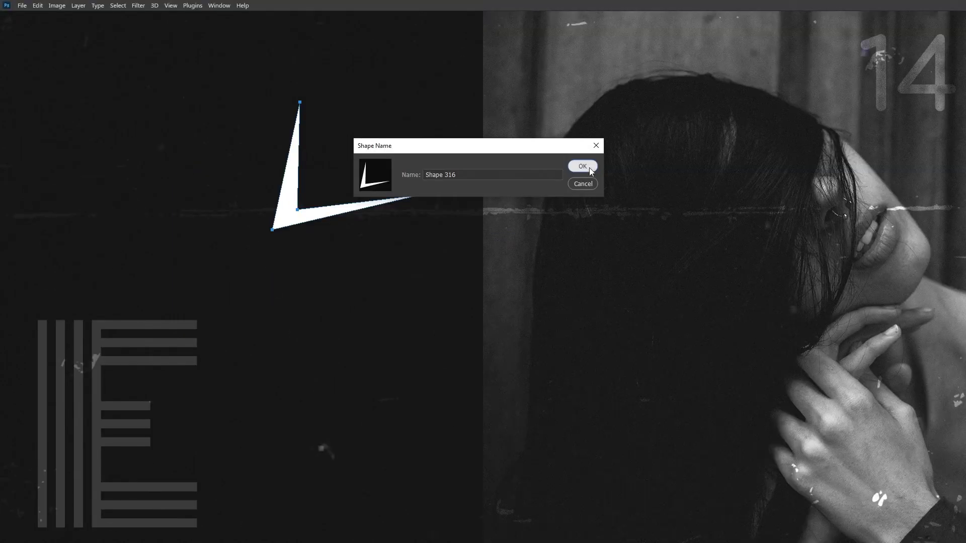
click(659, 217)
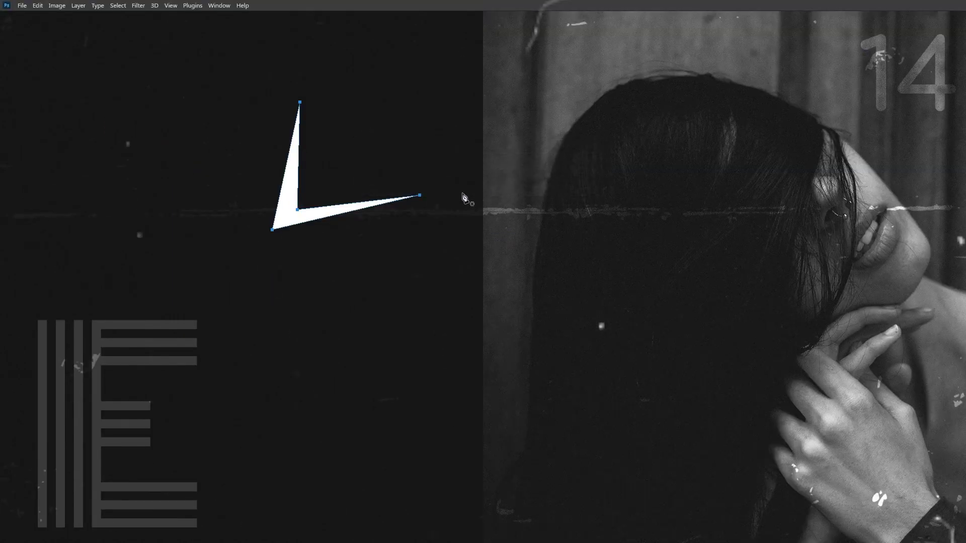
Choose the newly defined shape for the Custom Shape tool and draw two instances of it below the original
key(Tab)
drag(107, 104, 217, 106)
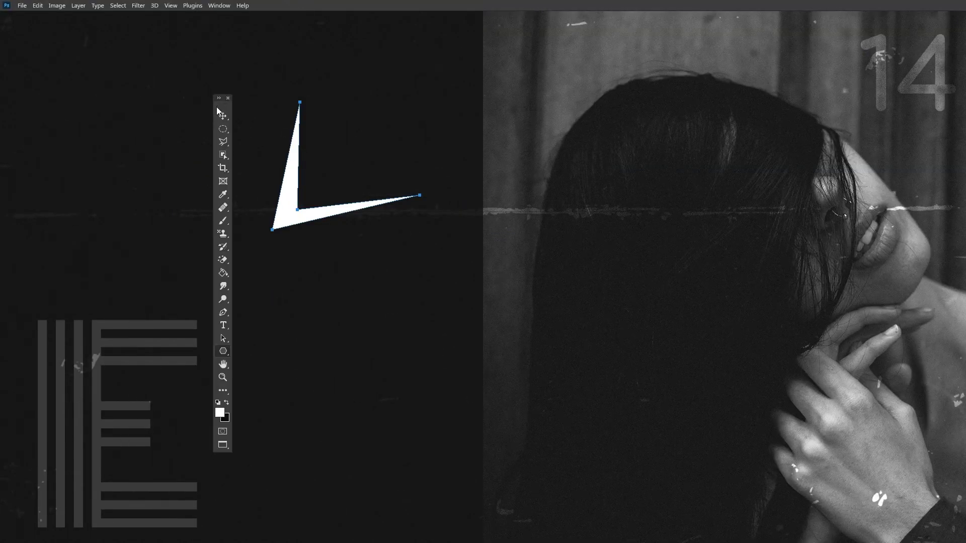
right_click(223, 351)
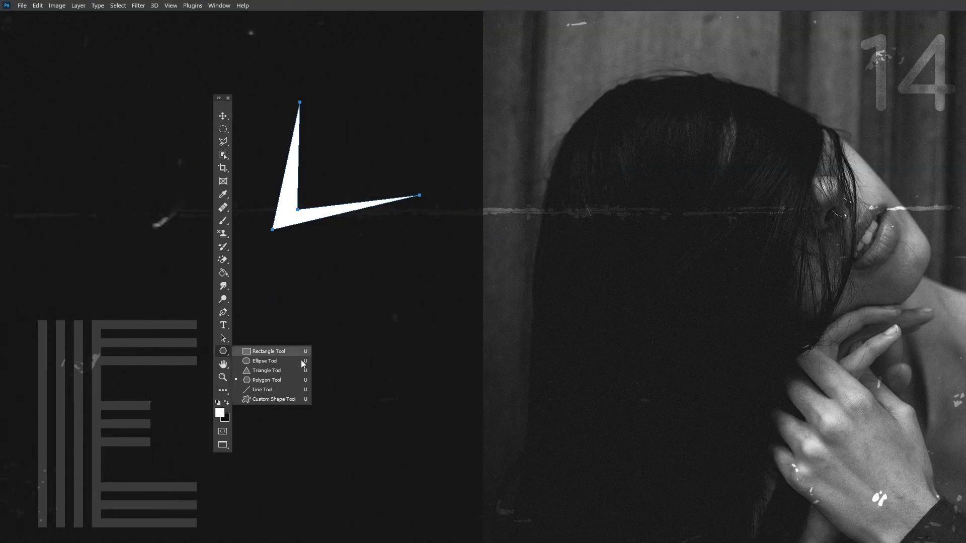
click(274, 399)
right_click(341, 334)
click(296, 303)
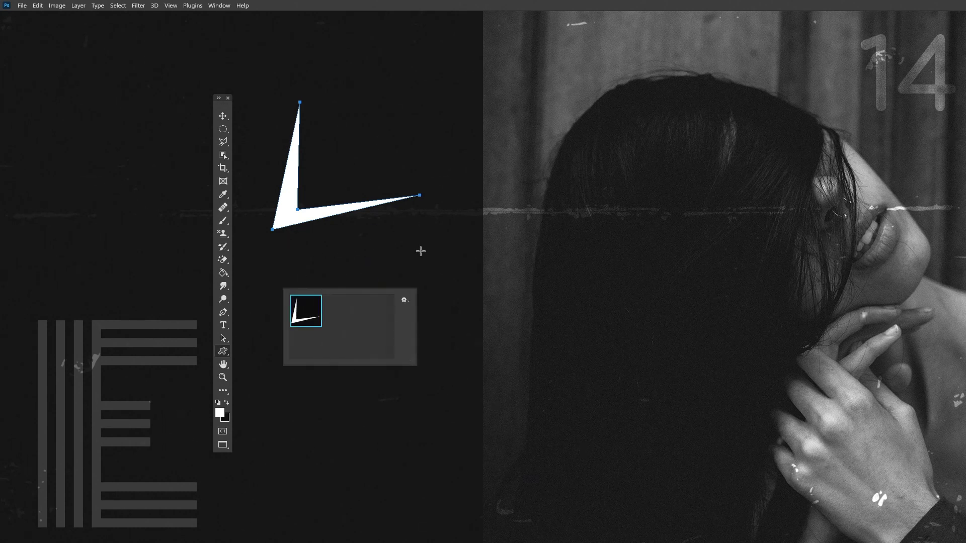
drag(431, 272, 297, 388)
drag(291, 486, 368, 419)
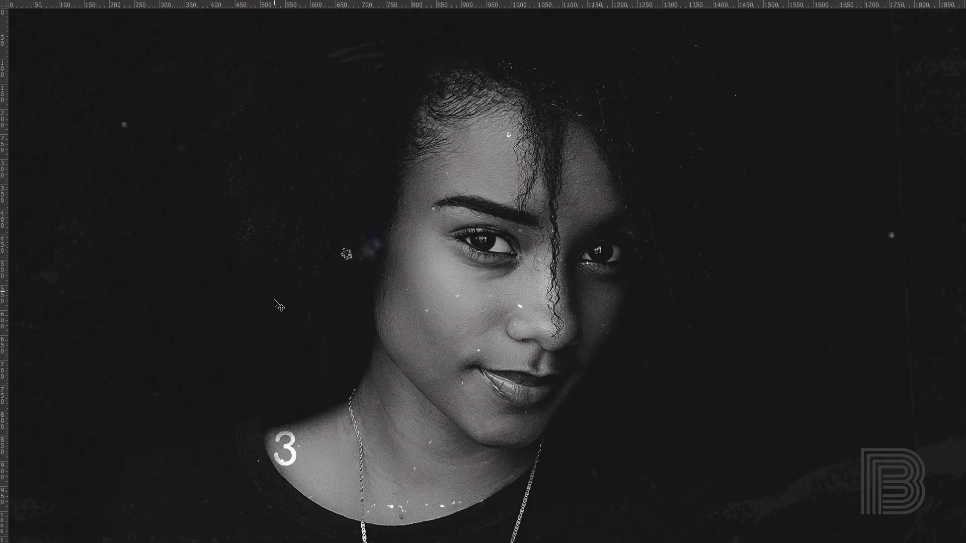
Place horizontal and vertical guides from the rulers across the woman's portrait
drag(342, 4, 252, 187)
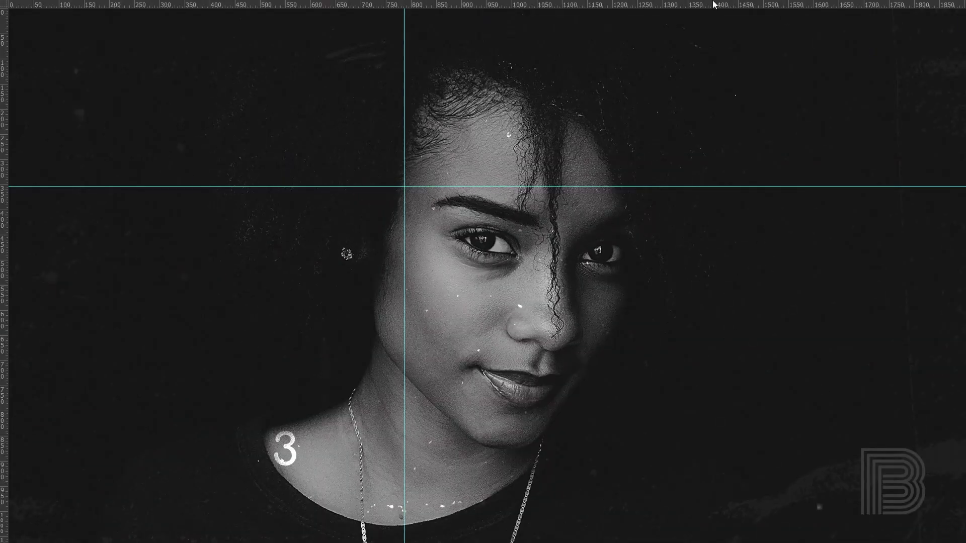
drag(714, 4, 553, 288)
drag(4, 146, 554, 302)
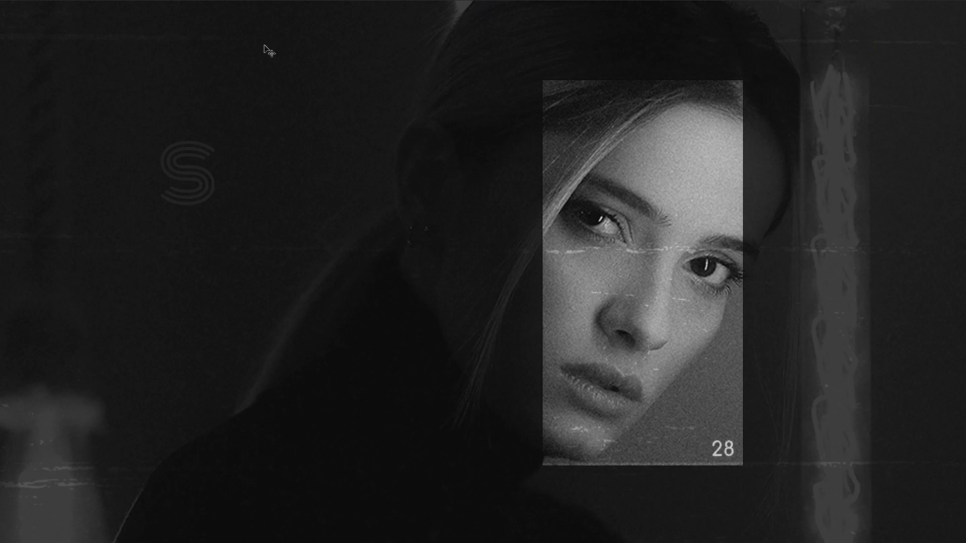
Reduce the memory allotted to the program to about 9074 MB (76%) in the Performance preferences
click(38, 5)
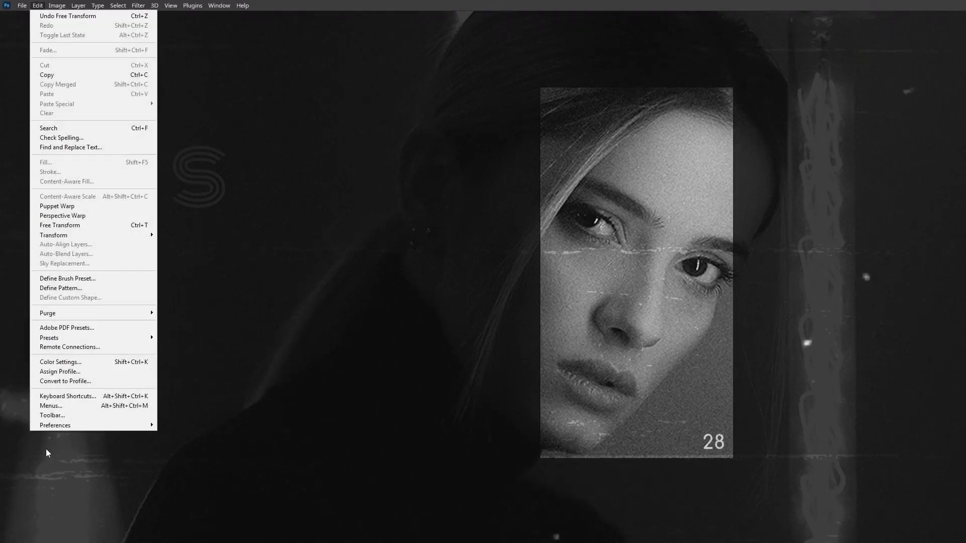
mouse_move(140, 425)
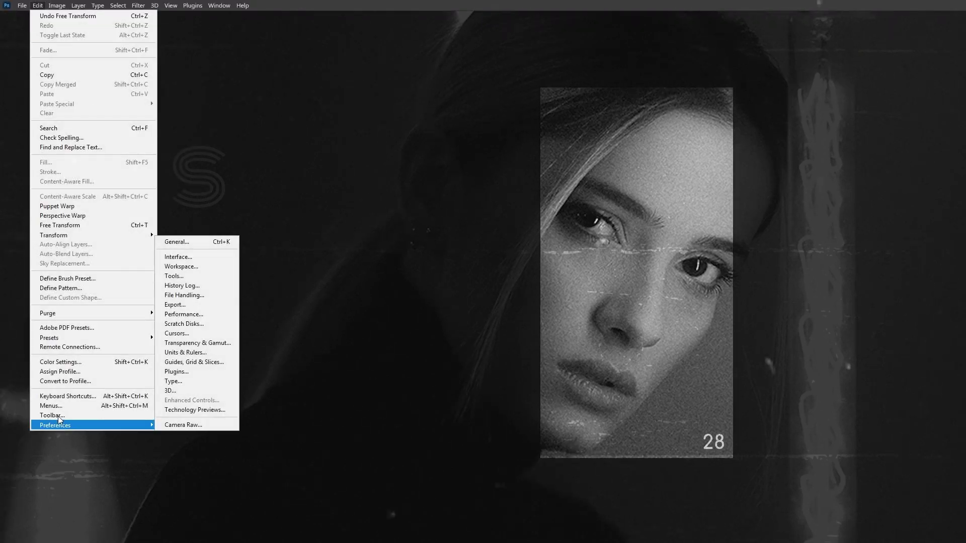
click(183, 314)
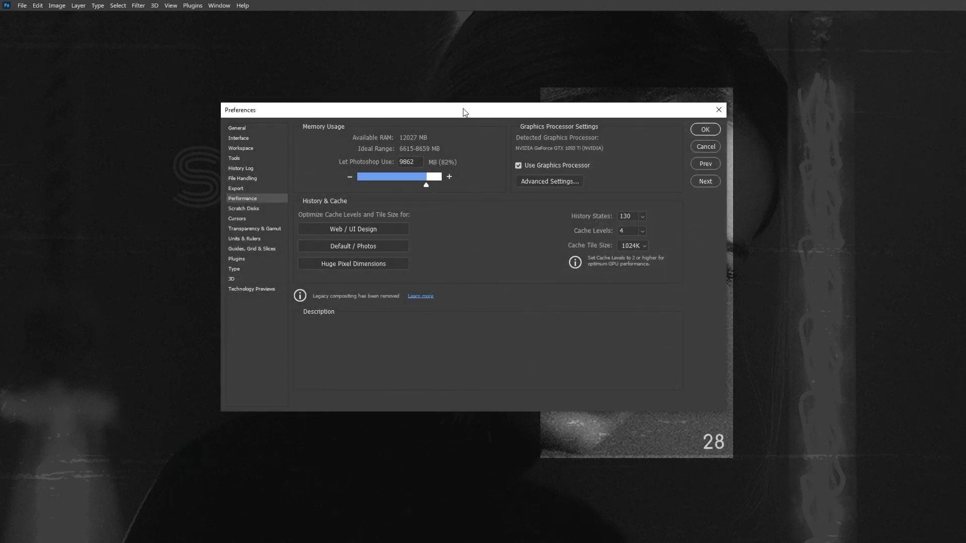
drag(426, 184, 424, 184)
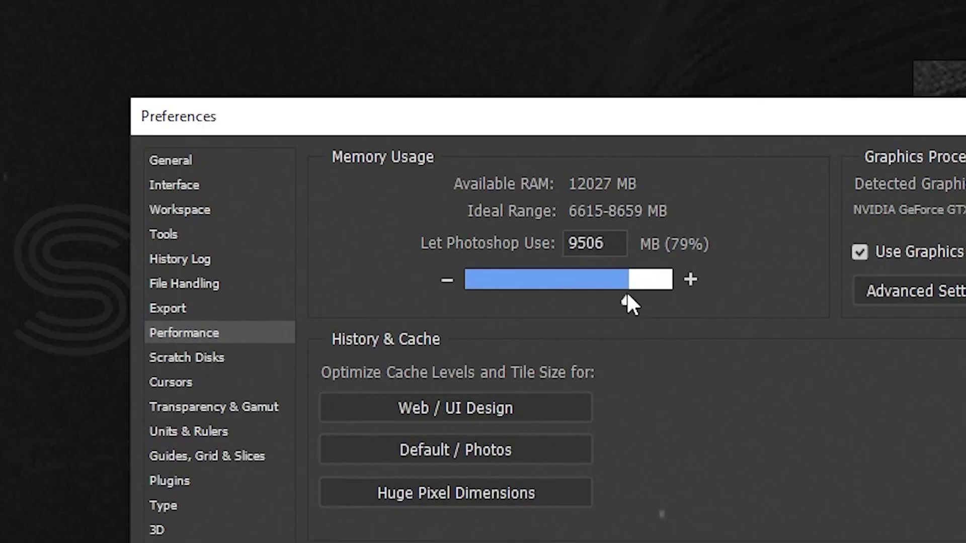
mouse_move(627, 296)
mouse_down()
mouse_move(505, 300)
mouse_move(620, 306)
mouse_up()
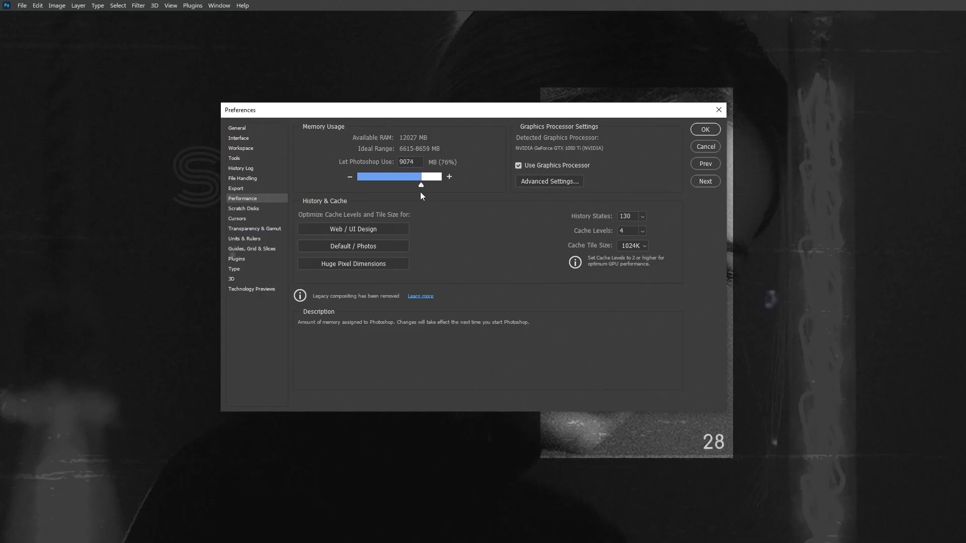
mouse_move(421, 191)
mouse_down()
mouse_move(378, 201)
mouse_move(424, 201)
mouse_up()
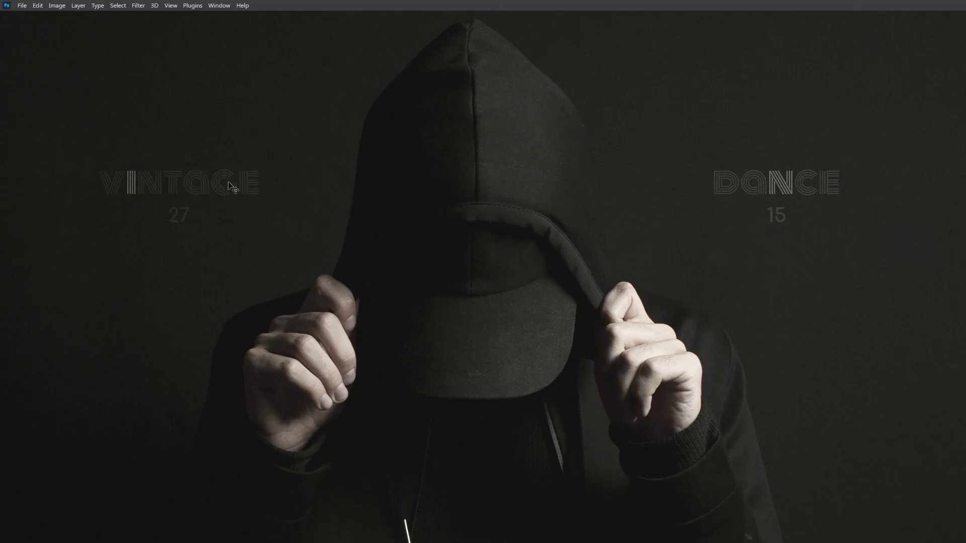
Edit the keyboard shortcut of the File command New and accept Ctrl+N for it
click(37, 6)
click(86, 399)
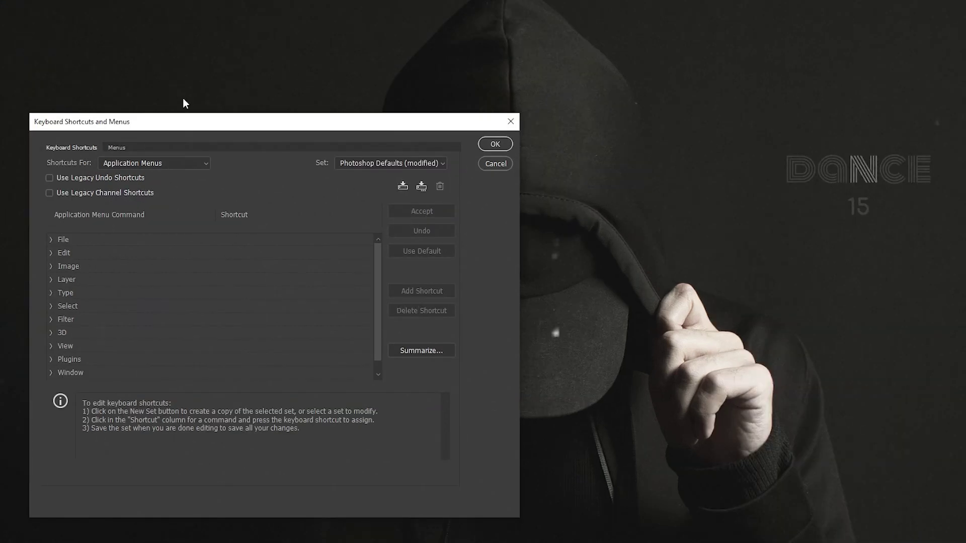
click(50, 240)
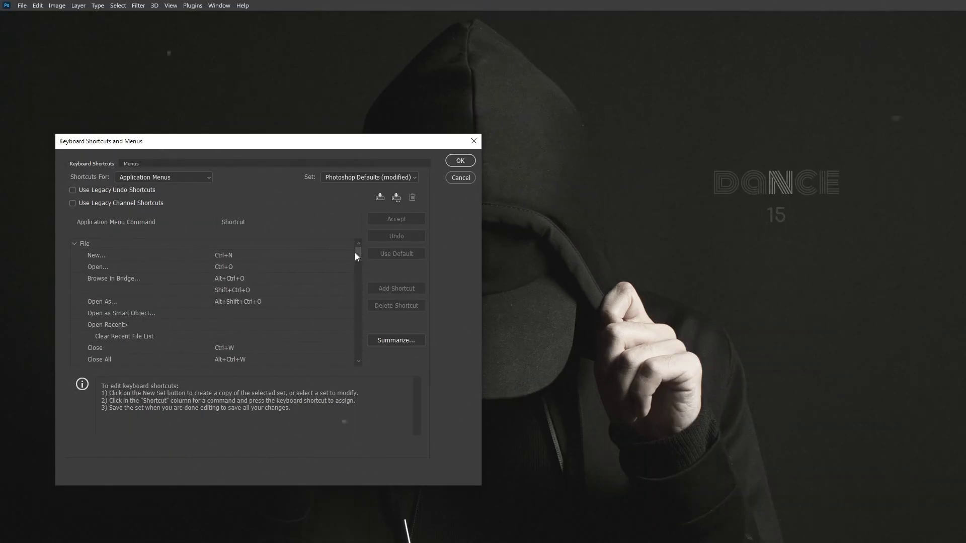
drag(356, 253, 304, 231)
click(235, 255)
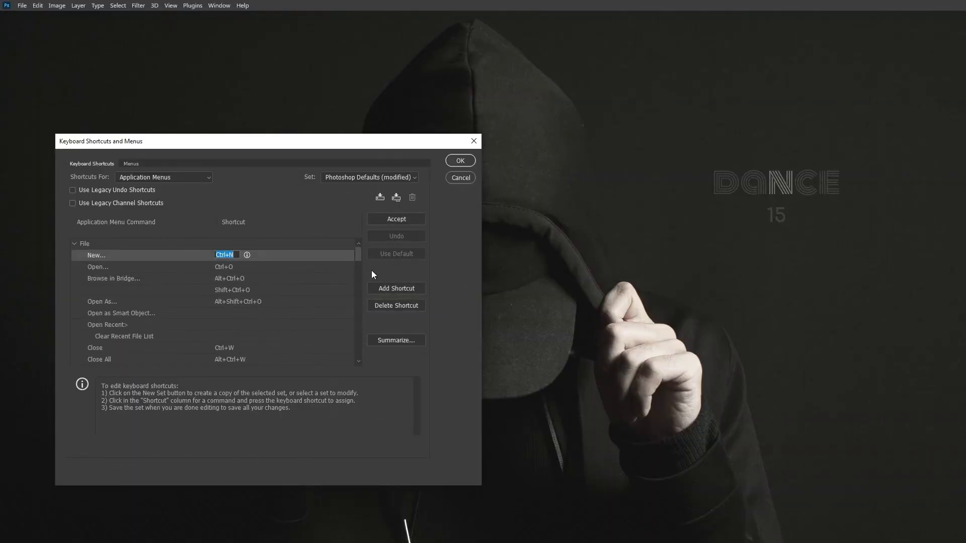
click(422, 218)
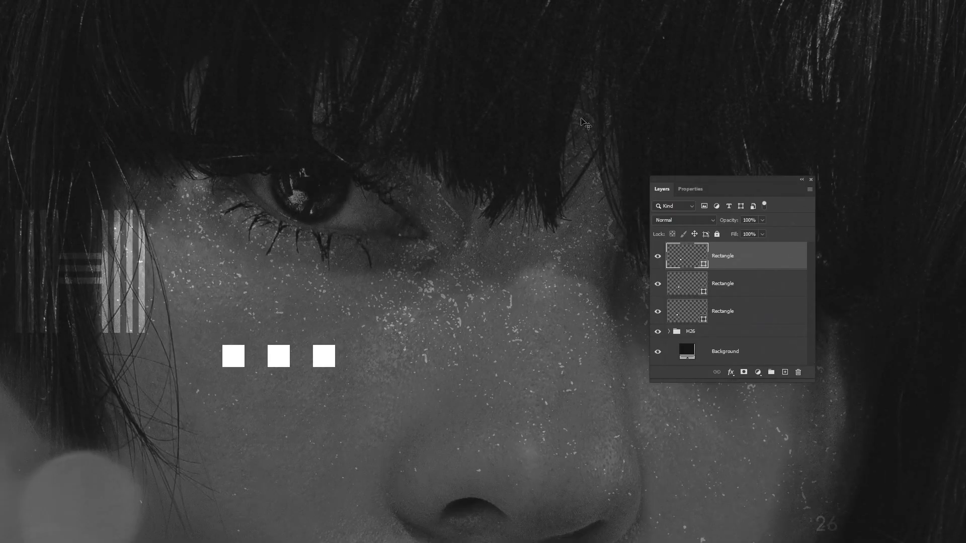
Link the three Rectangle layers and move the white squares together up and to the right
shift+click(802, 287)
shift+click(765, 313)
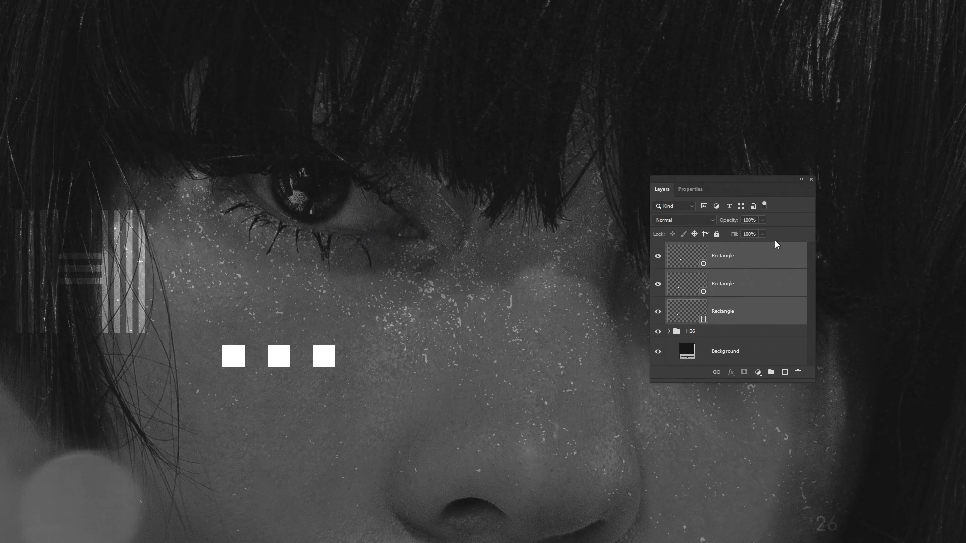
right_click(752, 264)
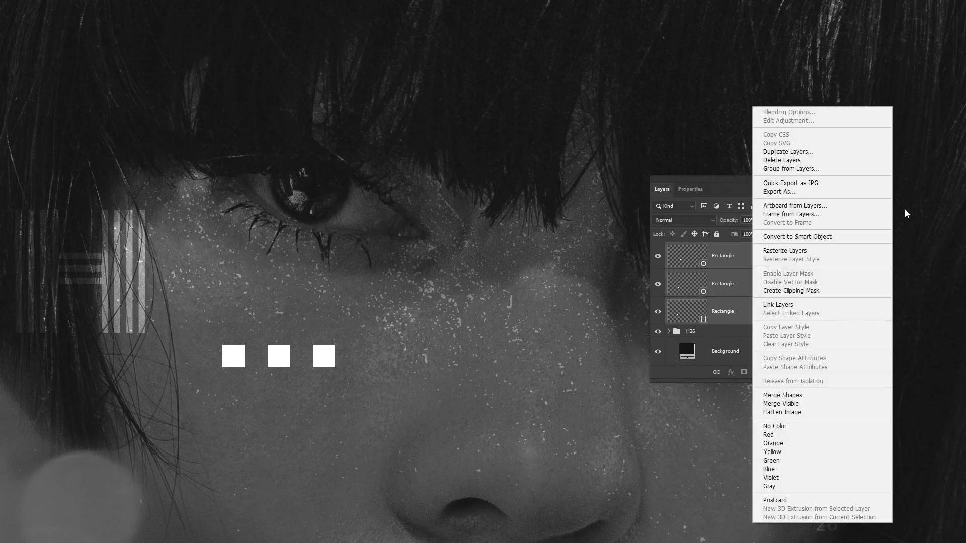
click(870, 305)
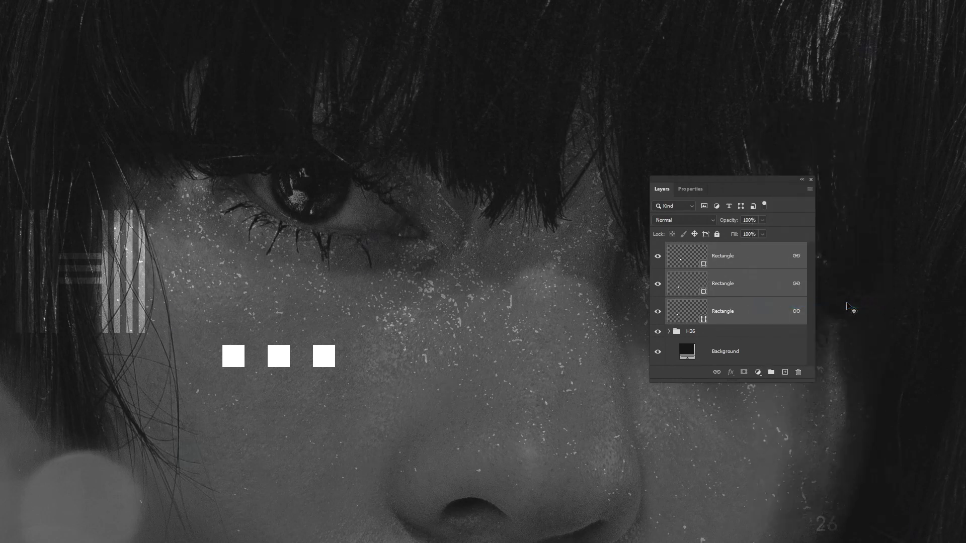
click(745, 311)
drag(377, 346, 391, 322)
Unlink the three Rectangle layers and select only the lowest Rectangle layer
shift+click(724, 257)
right_click(736, 259)
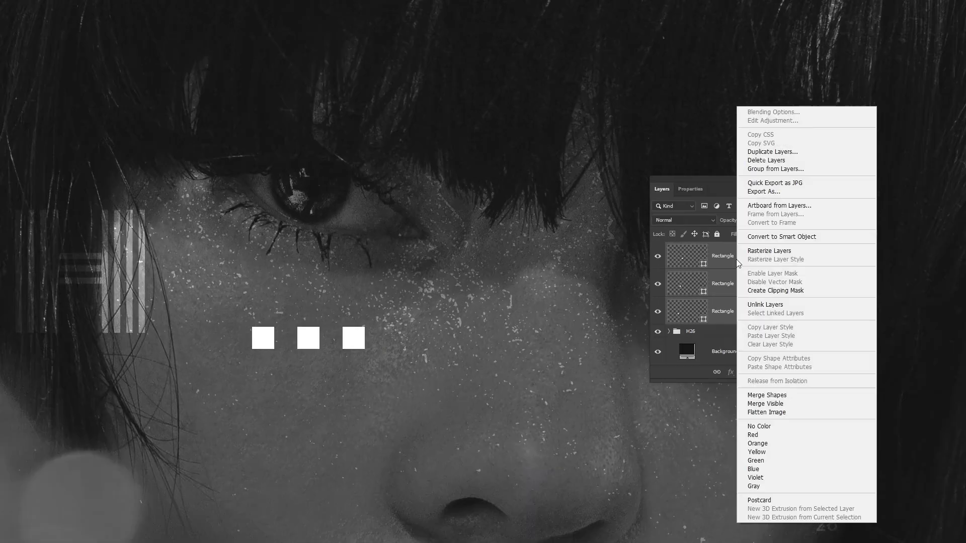
click(836, 305)
click(800, 312)
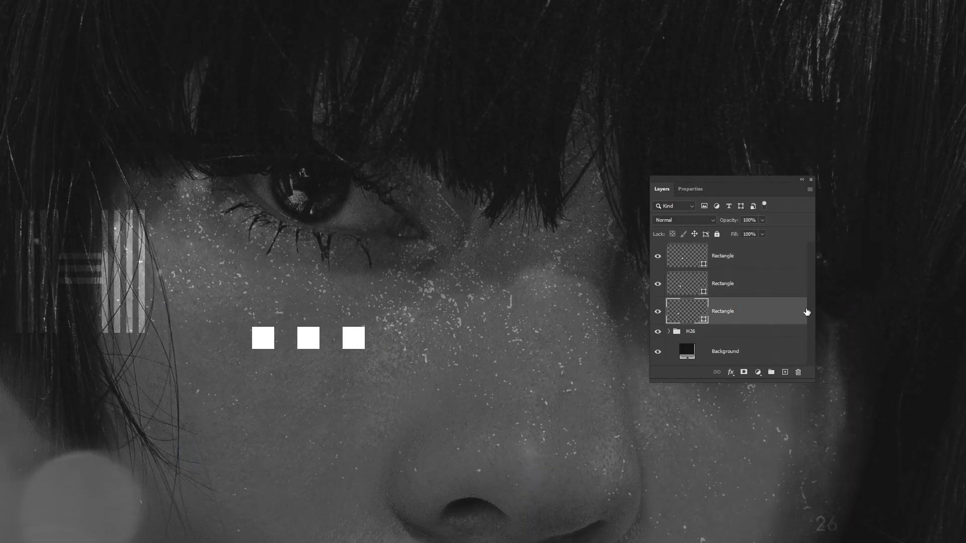
drag(557, 389, 560, 322)
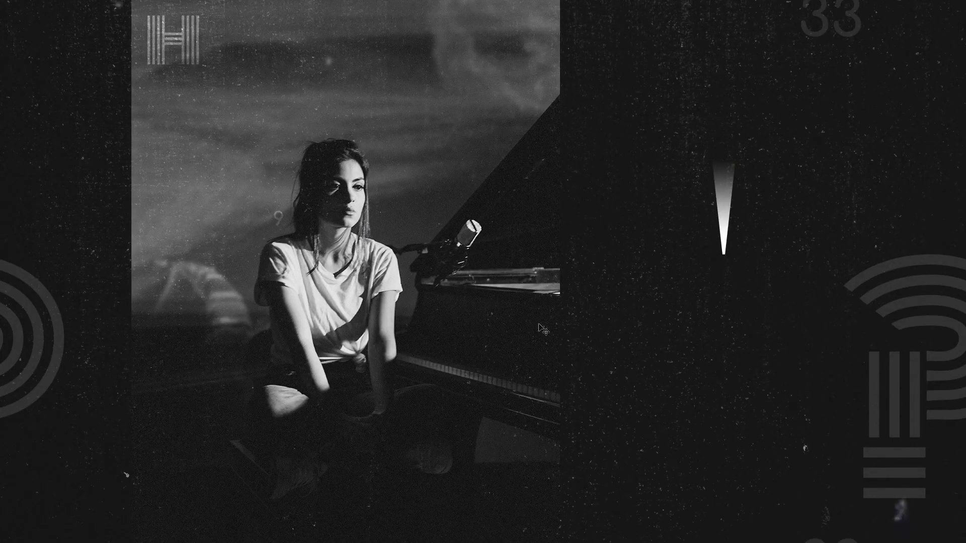
Rotate the white gradient wedge clockwise by about 30 degrees around its pointed lower tip using Free Transform
key(ctrl+alt+shift+c)
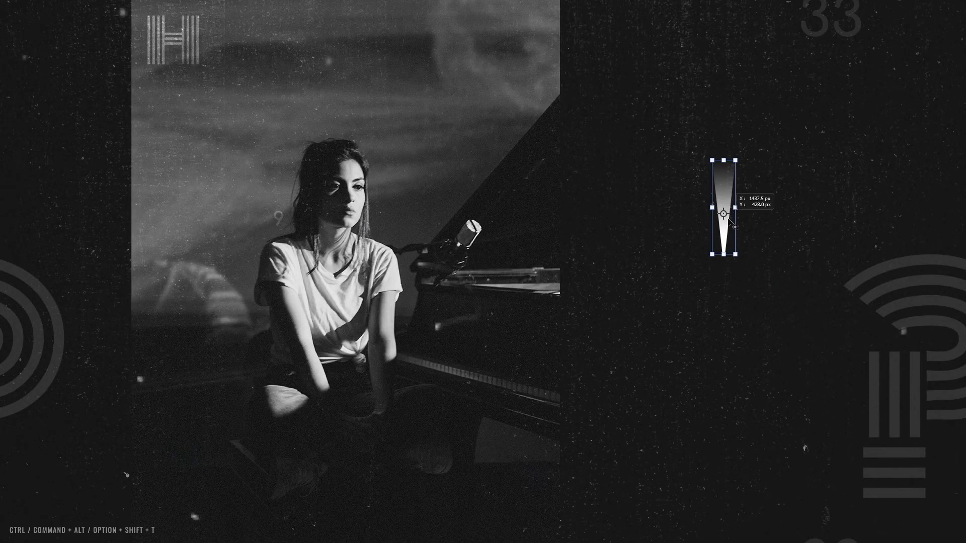
drag(761, 164, 780, 205)
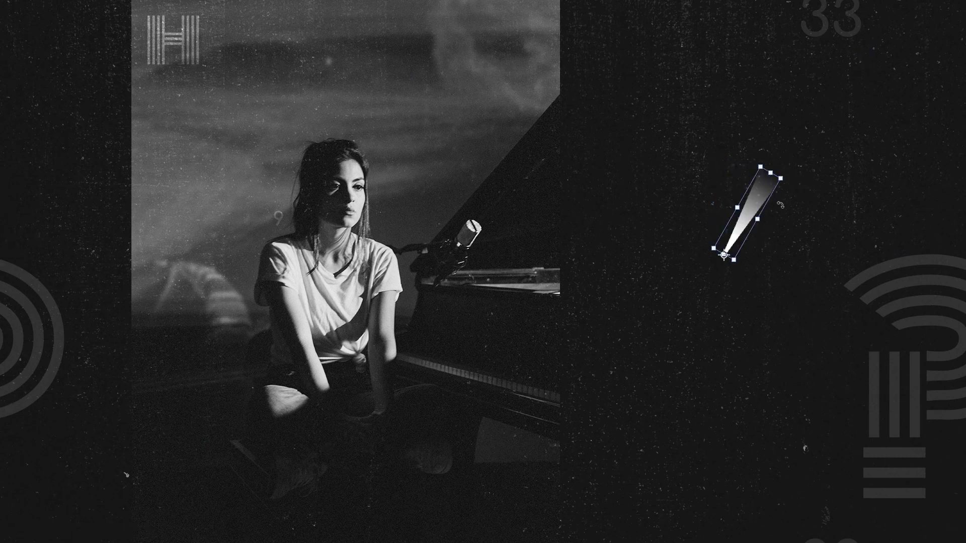
key(Return)
Repeat the rotation with duplicates of the wedge around its tip until the rays form a full circular sunburst
key(ctrl+alt+shift+t)
key(ctrl+alt+shift+t)
key(ctrl+alt+shift+t)
key(ctrl+alt+shift+t)
key(ctrl+alt+shift+t)
key(ctrl+alt+shift+t)
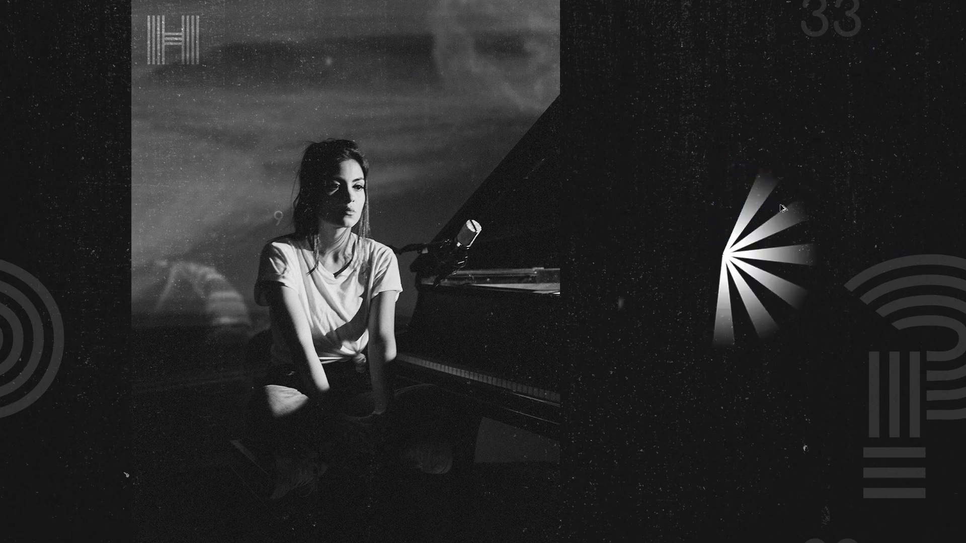
key(ctrl+alt+shift+t)
key(ctrl+alt+shift+t)
key(ctrl+alt+shift+t)
key(ctrl+alt+shift+t)
key(ctrl+alt+shift+t)
key(ctrl+alt+shift+t)
key(ctrl+alt+shift+t)
key(ctrl+alt+shift+t)
key(ctrl+alt+shift+t)
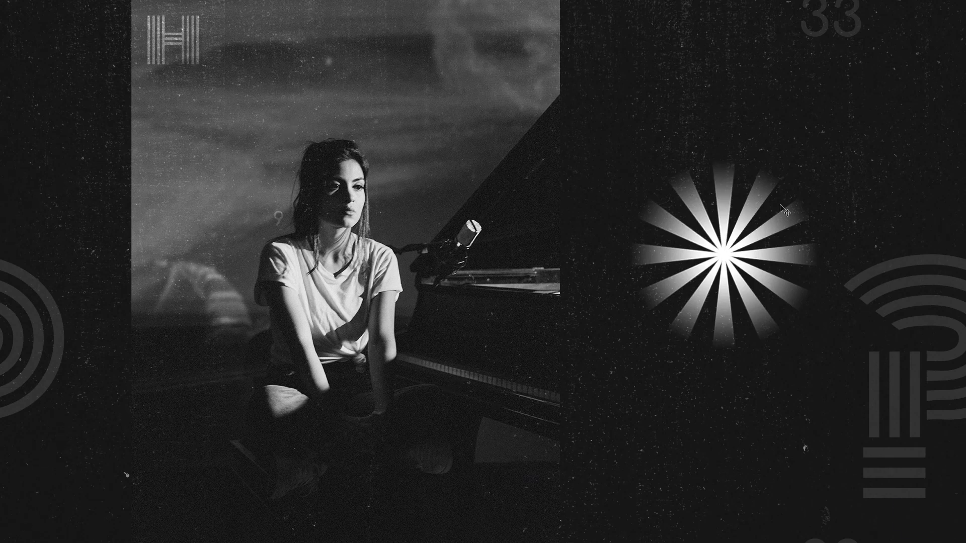
Run the Delete All Empty Layers script on the document with the red-labelled empty layers
click(40, 0)
mouse_move(79, 239)
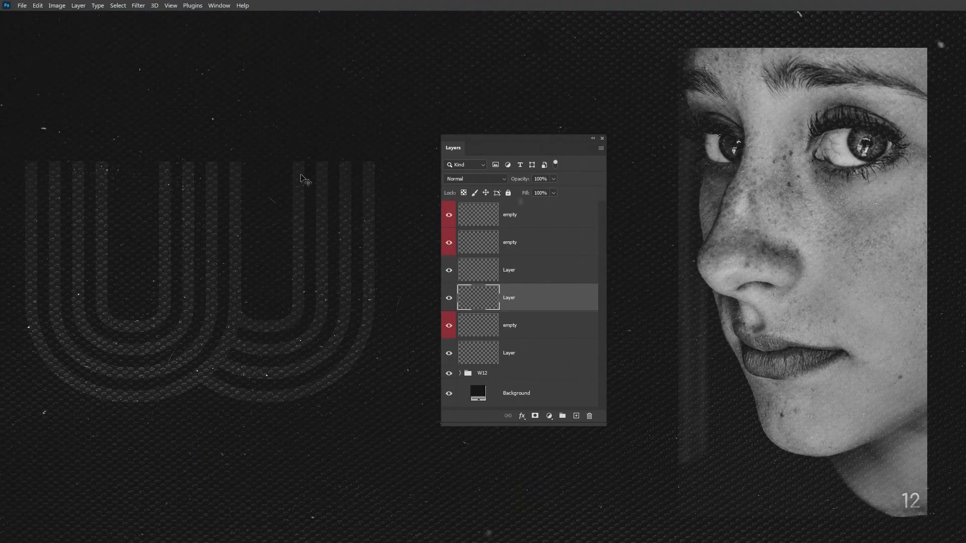
click(22, 6)
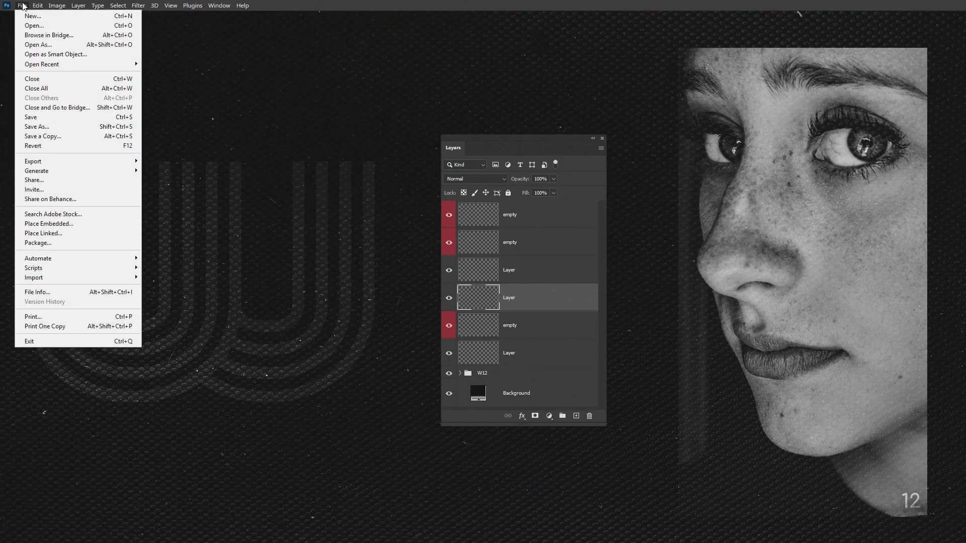
mouse_move(71, 270)
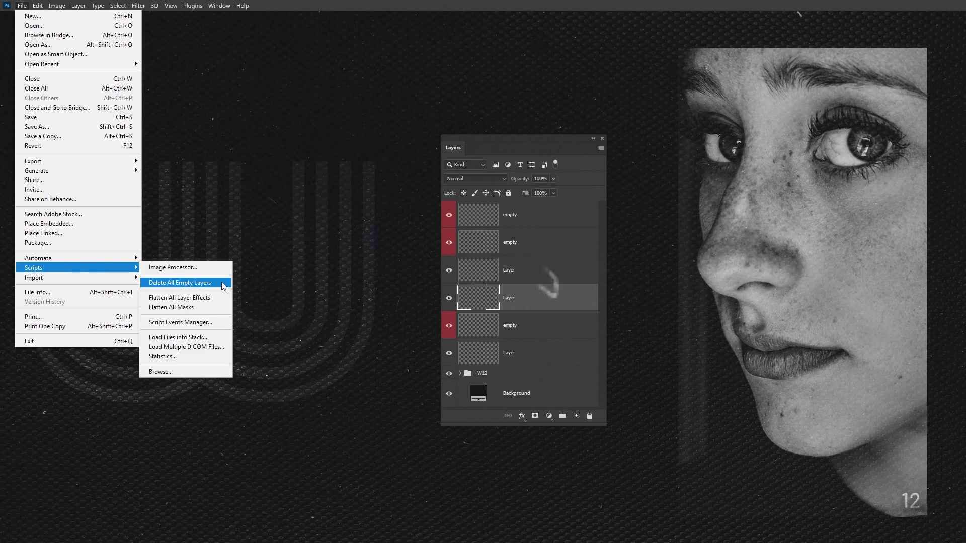
click(224, 284)
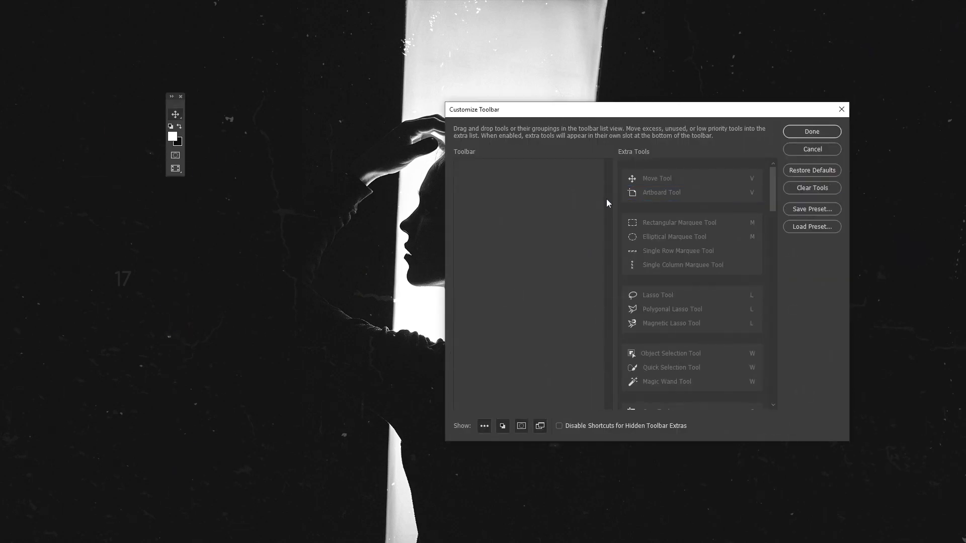
Add the Move and Artboard tools, the three Lasso tools and the Crop Tool to the customized toolbar
drag(641, 170, 476, 182)
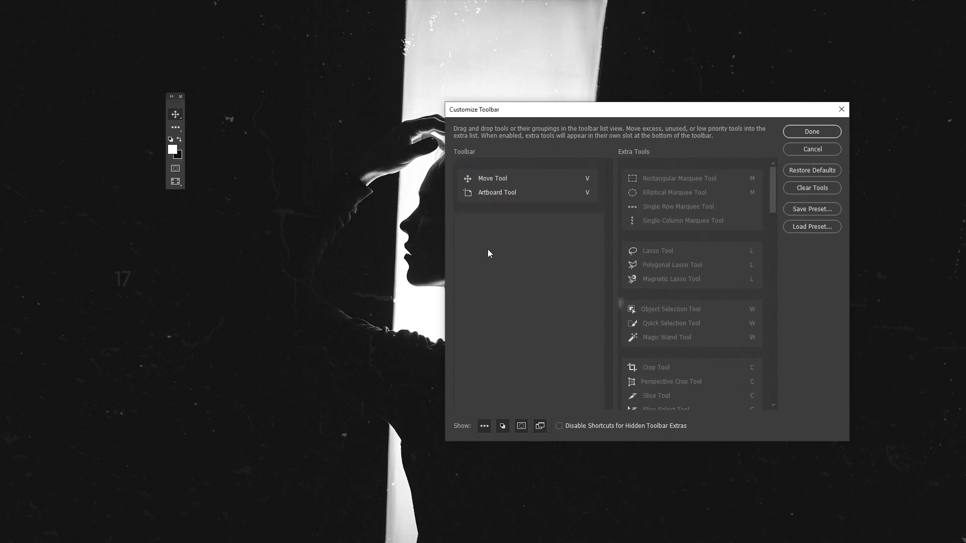
mouse_move(662, 244)
mouse_down()
mouse_move(526, 243)
mouse_move(507, 227)
mouse_up()
drag(649, 310, 525, 282)
Add the Eyedropper Tool, and the Brush and Pencil tools as one group, to the customized toolbar
scroll(692, 269, down, 2)
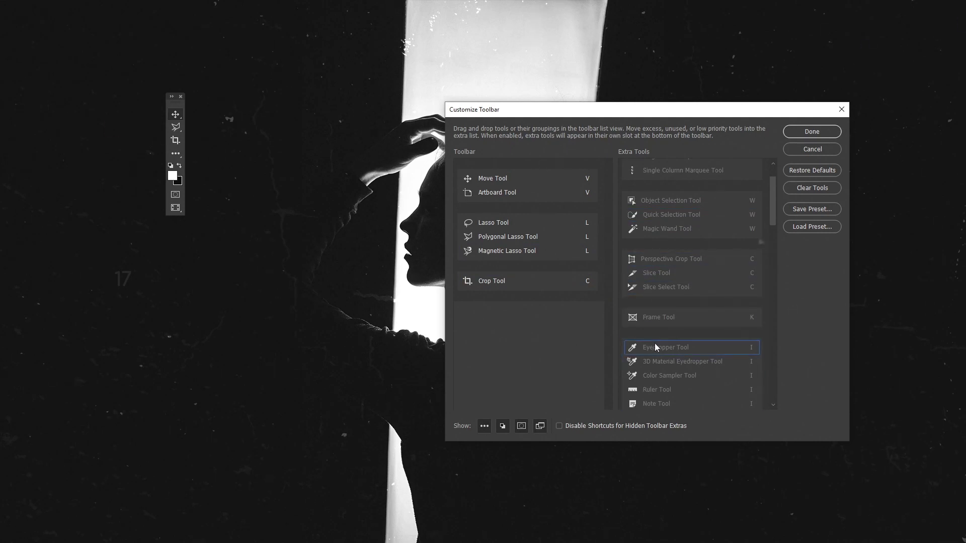
drag(655, 345, 562, 285)
scroll(660, 303, down, 8)
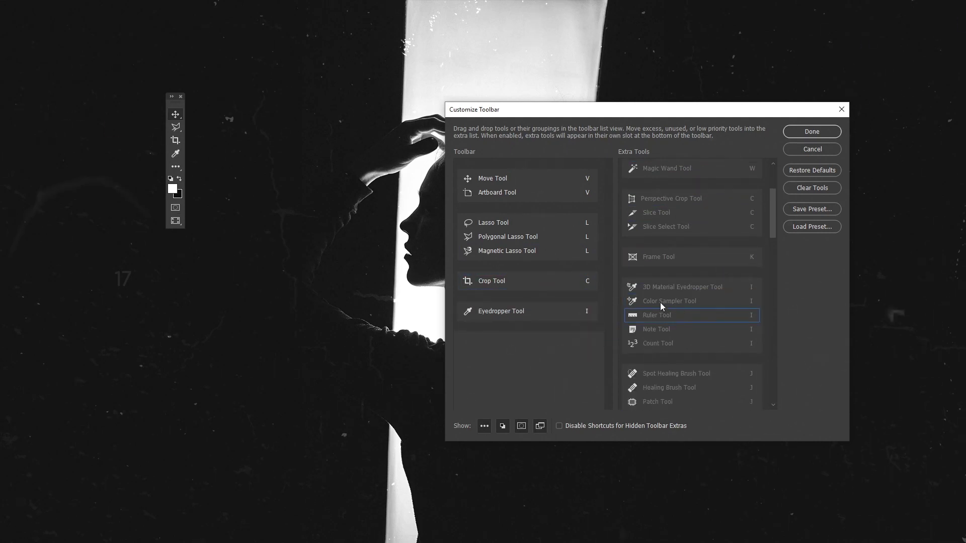
drag(650, 292, 532, 338)
mouse_move(654, 289)
mouse_down()
mouse_move(517, 341)
mouse_move(523, 347)
mouse_up()
scroll(711, 284, down, 6)
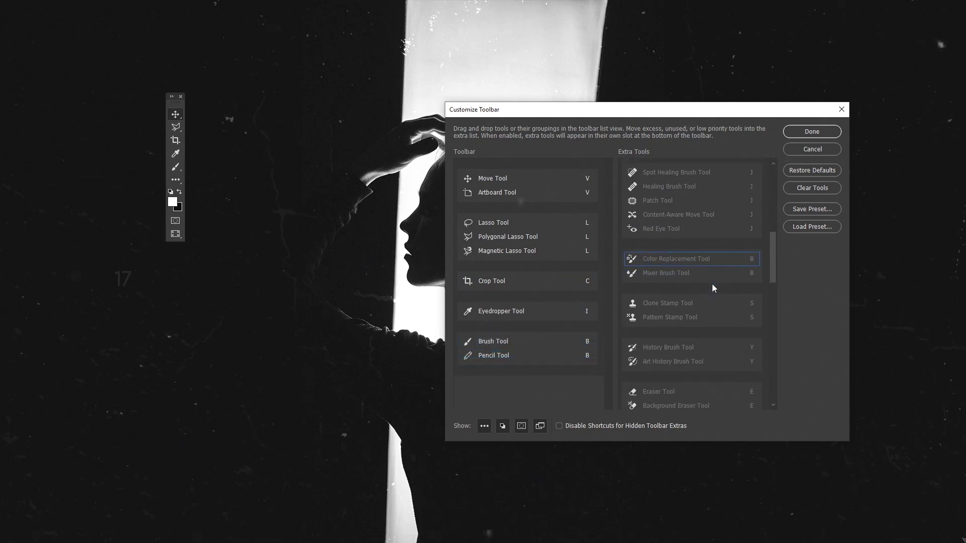
Hide the foreground/background colors, Quick Mask and screen mode controls from the toolbar and accept the customization
click(503, 426)
click(521, 426)
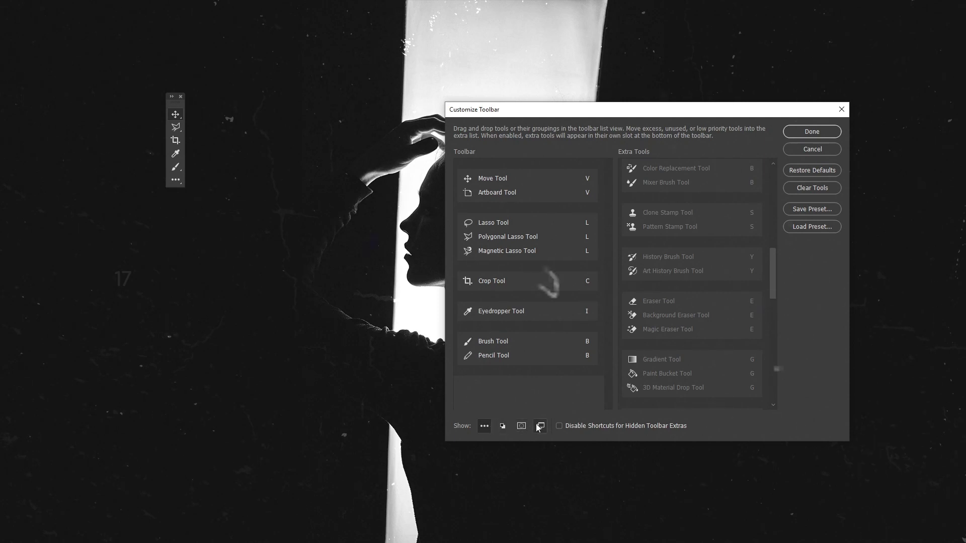
click(484, 426)
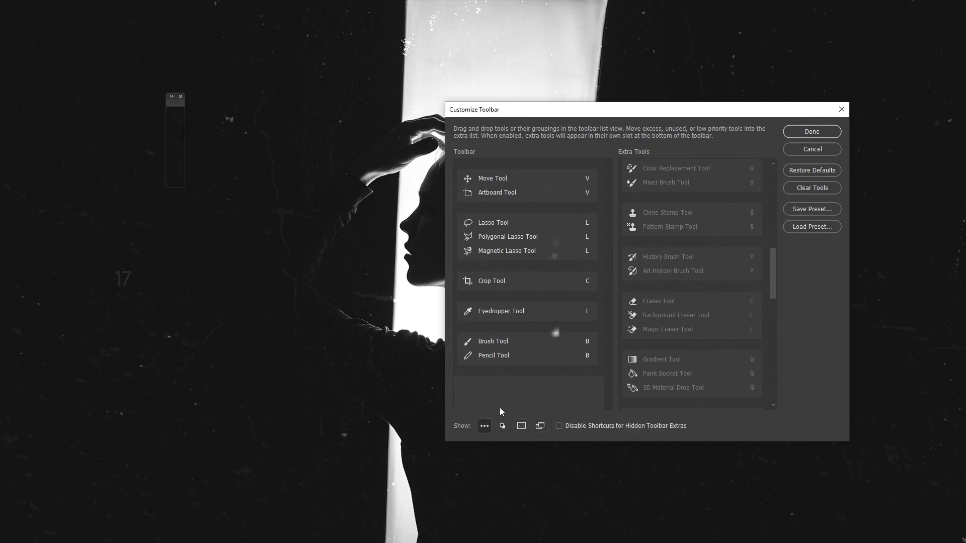
click(812, 131)
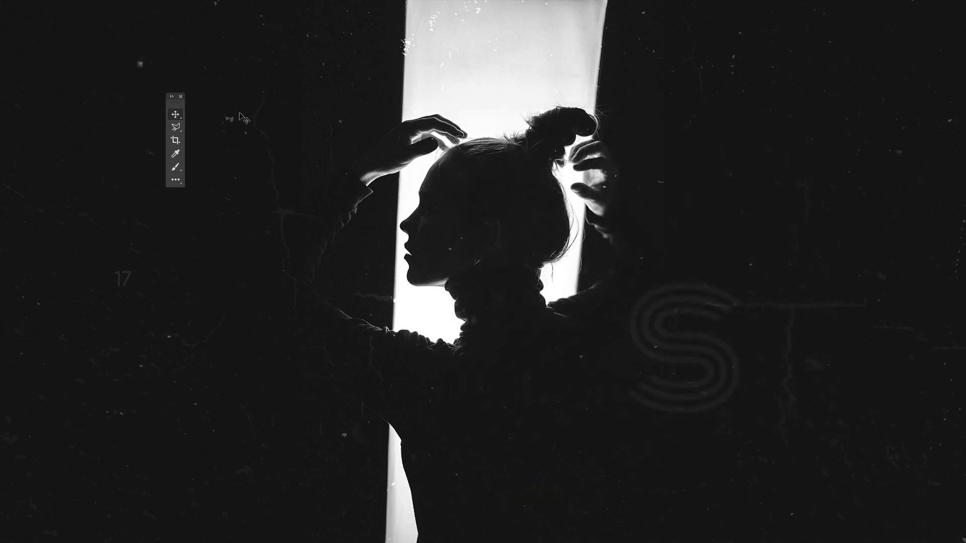
drag(180, 104, 196, 216)
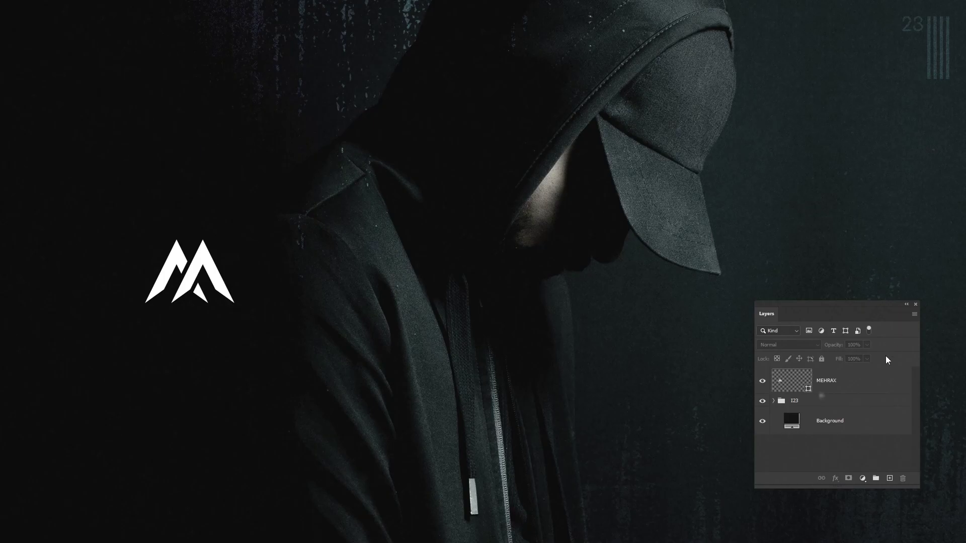
Convert the MEHRAX logo layer to a smart object and apply a Gaussian Blur with a 9.4-pixel radius
right_click(810, 384)
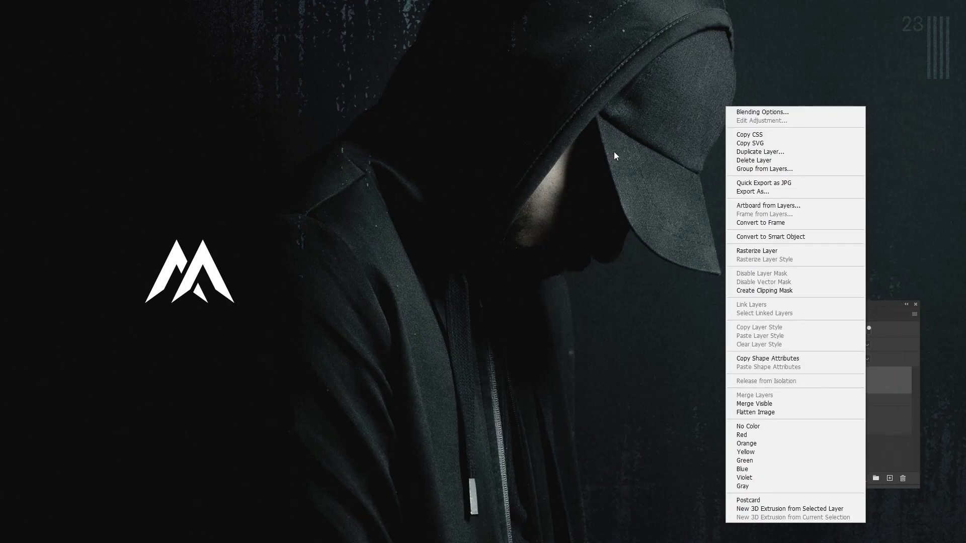
click(846, 237)
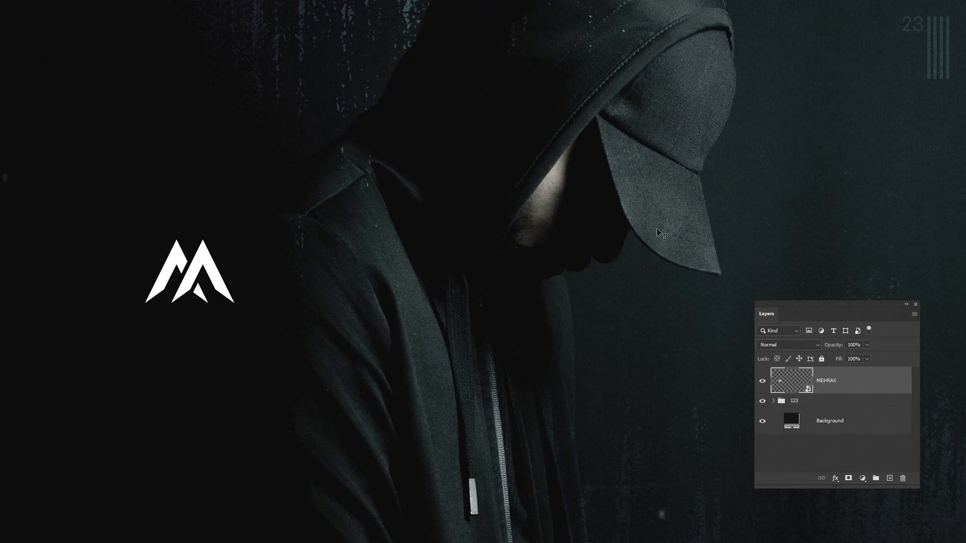
key(f)
click(138, 5)
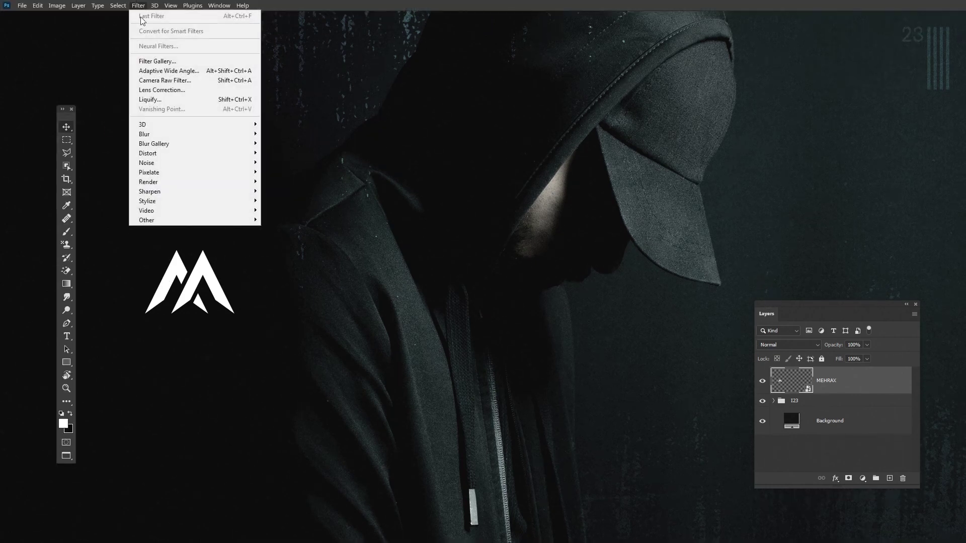
mouse_move(236, 134)
click(281, 172)
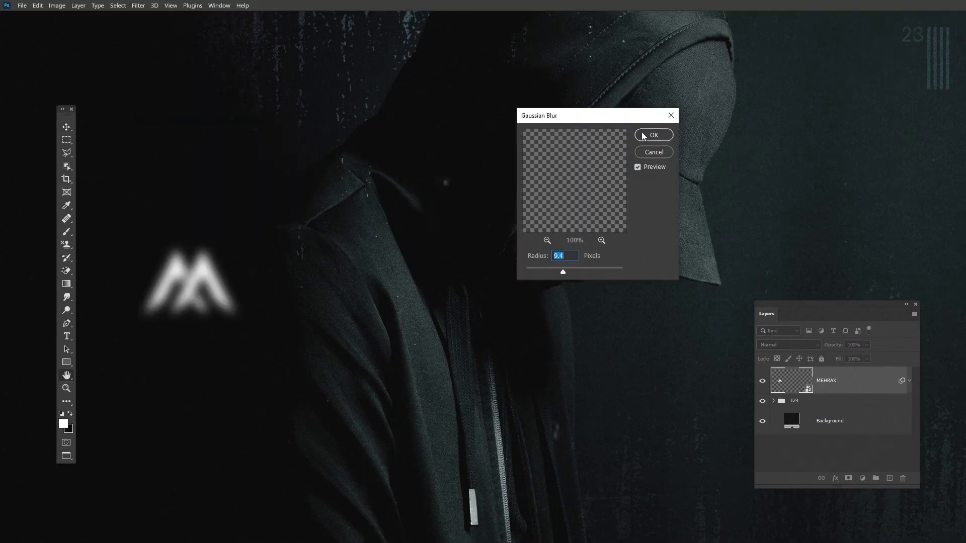
click(653, 135)
Apply the Wave distortion as a second smart filter on the MEHRAX layer
click(139, 5)
mouse_move(201, 151)
click(297, 220)
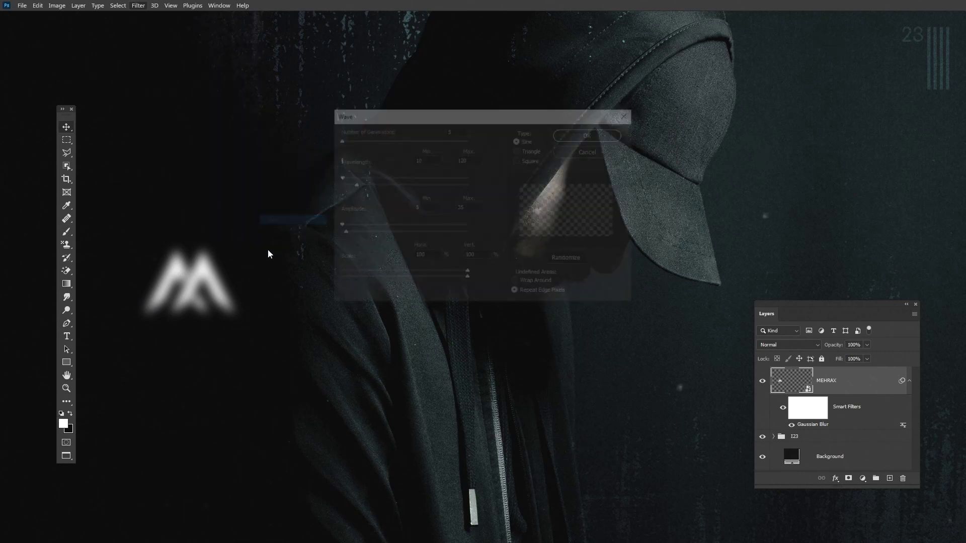
key(Return)
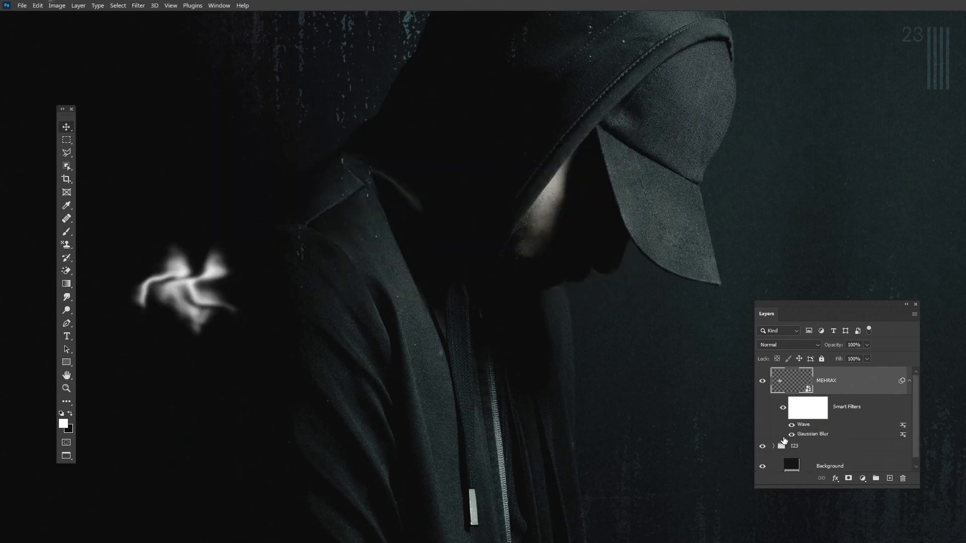
Toggle the Wave smart filter's visibility and set the Gaussian Blur smart filter's radius to 2.2 pixels
click(791, 425)
click(792, 425)
double_click(805, 435)
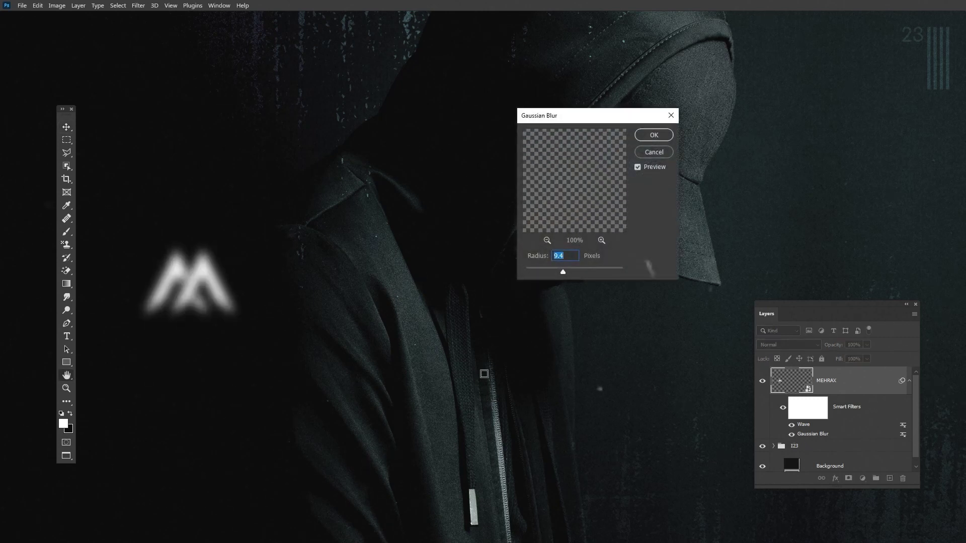
click(536, 267)
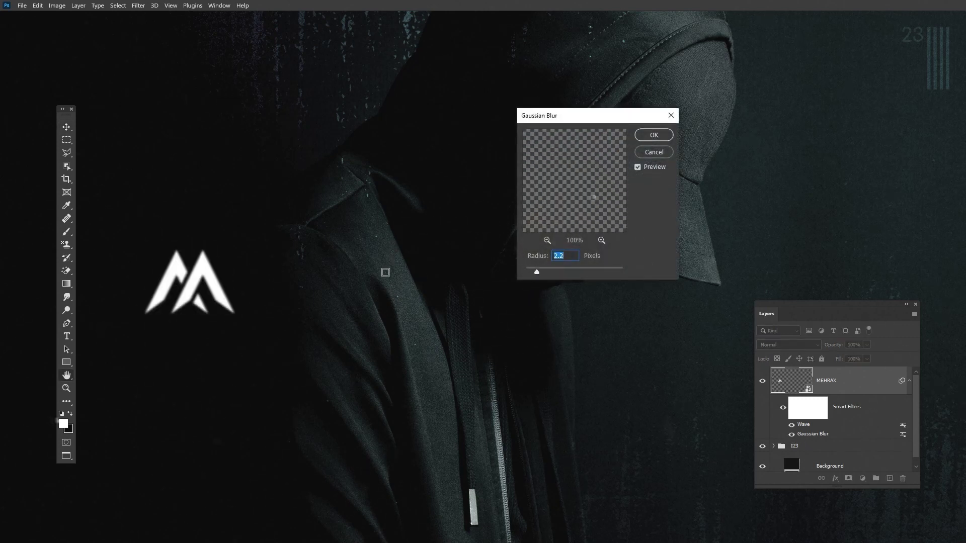
key(Return)
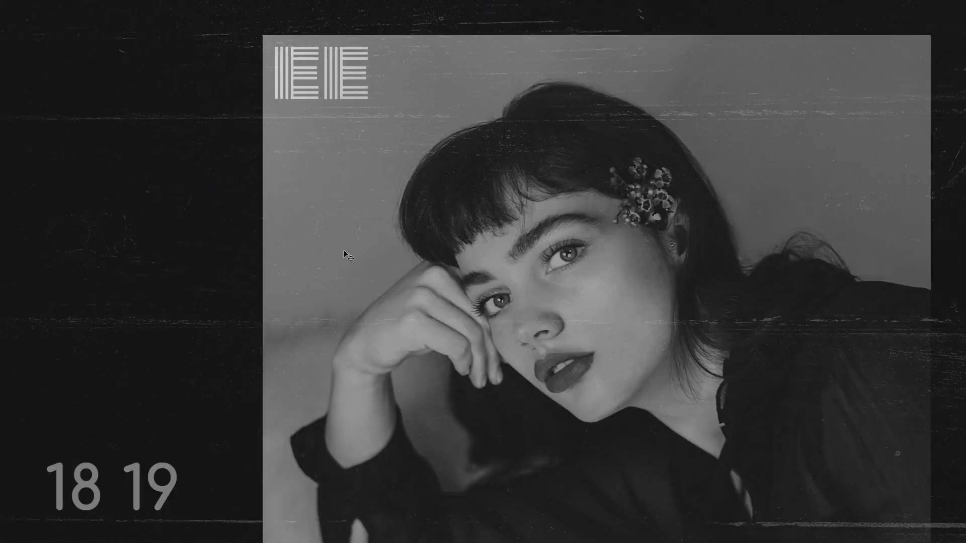
Zoom in on the woman's portrait temporarily beside her hand and on her face, returning to the full view each time
click(344, 251)
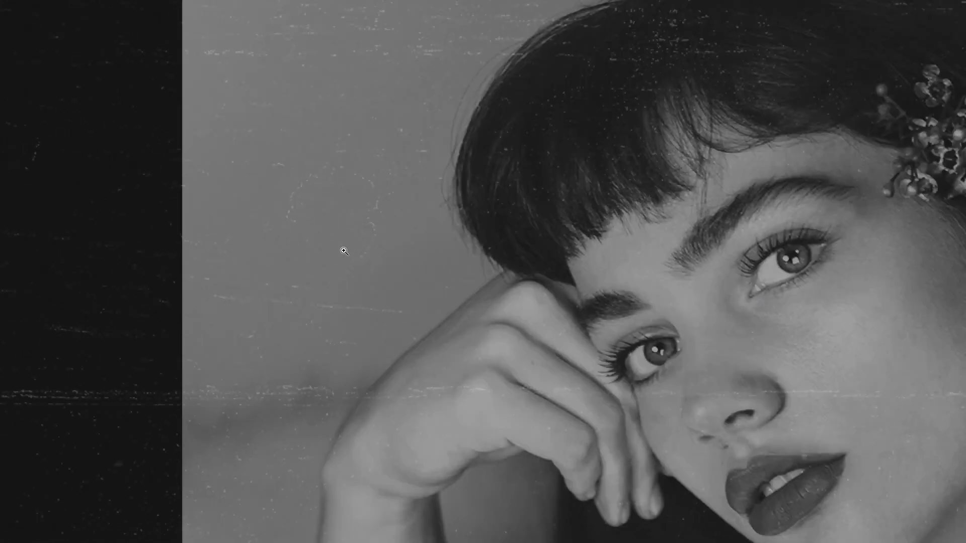
click(344, 251)
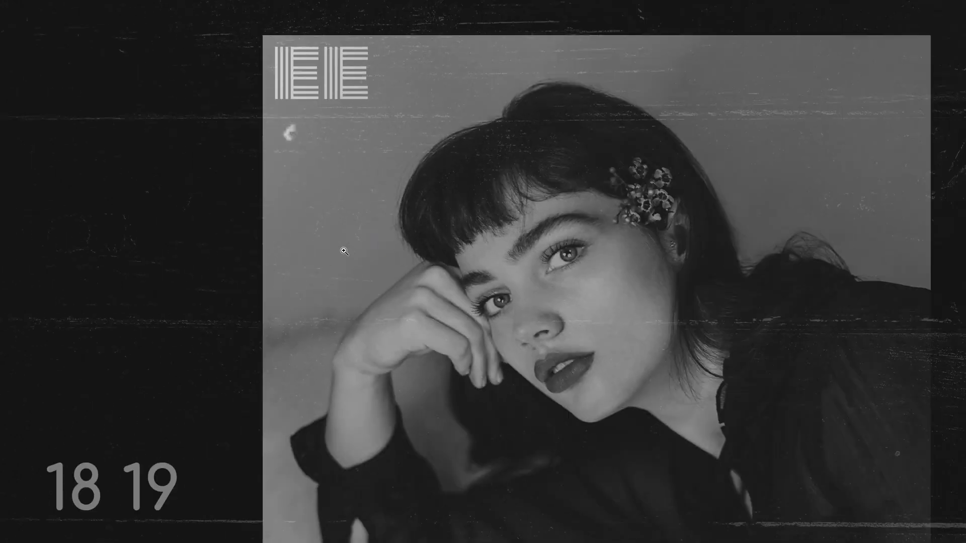
click(425, 268)
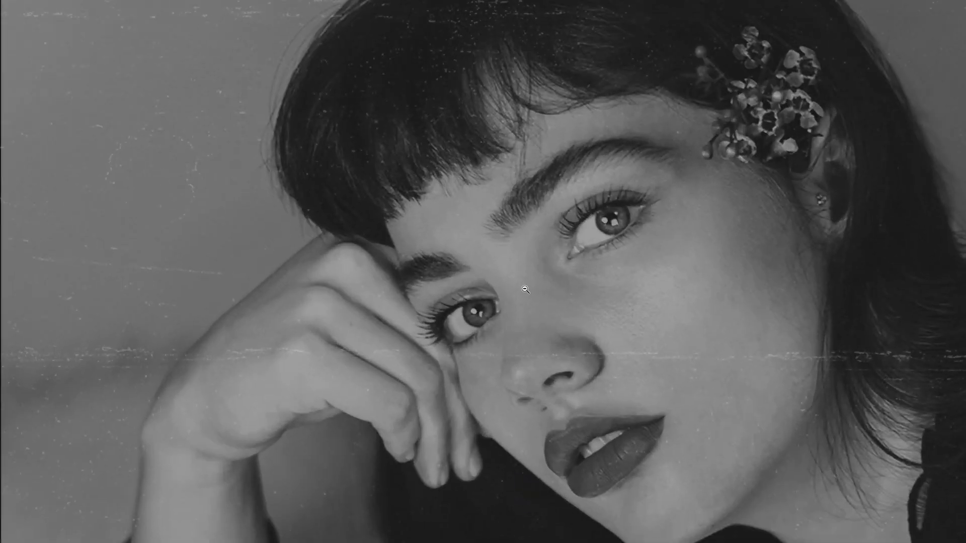
click(525, 290)
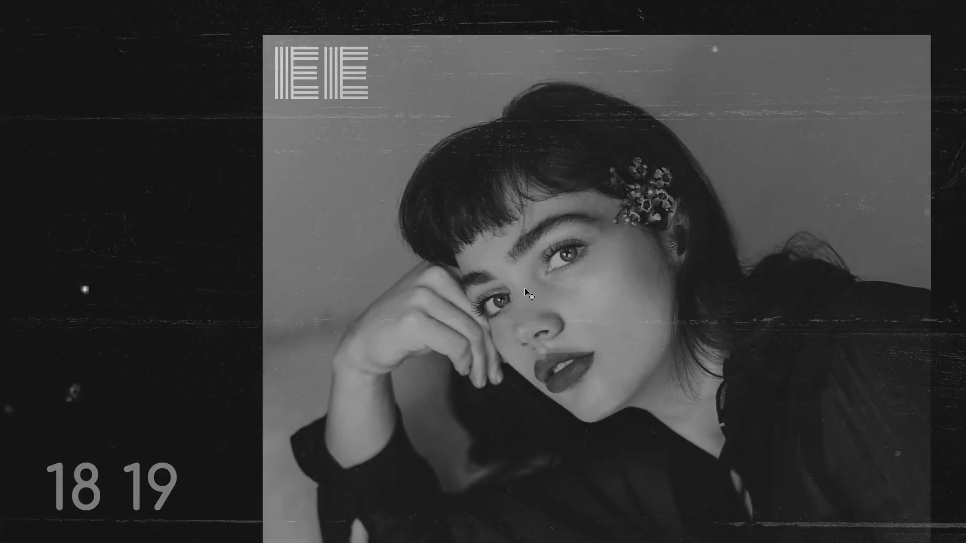
click(525, 288)
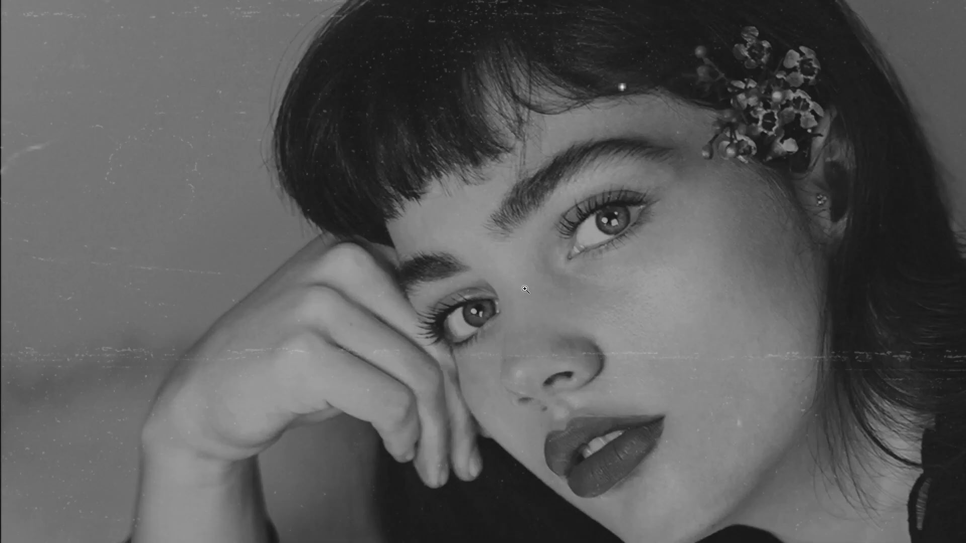
click(525, 290)
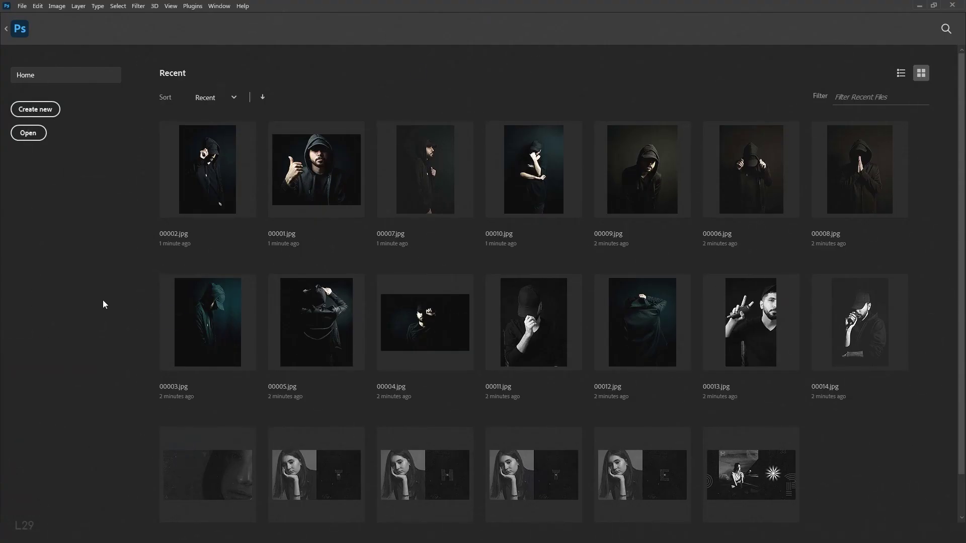
Clear the list of recently opened files from the Home screen
click(23, 6)
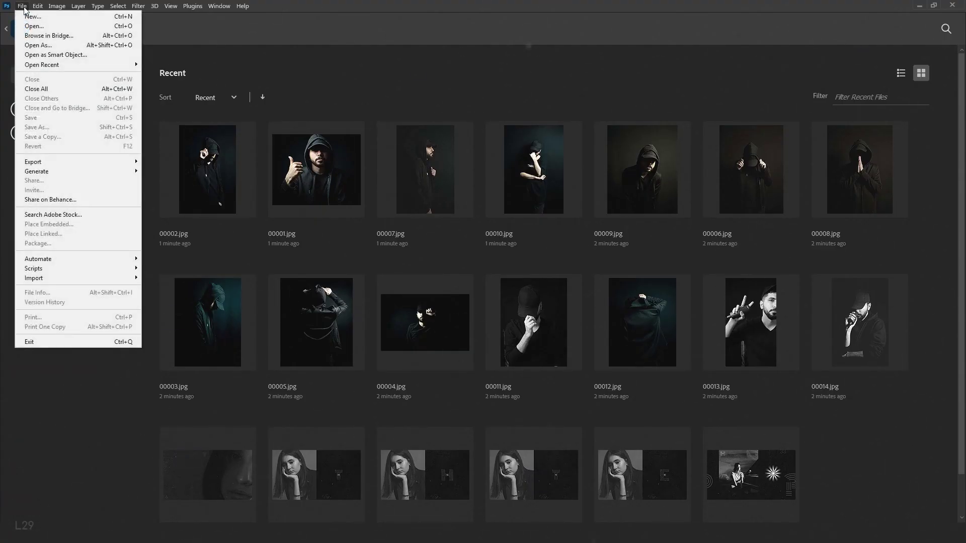
mouse_move(101, 64)
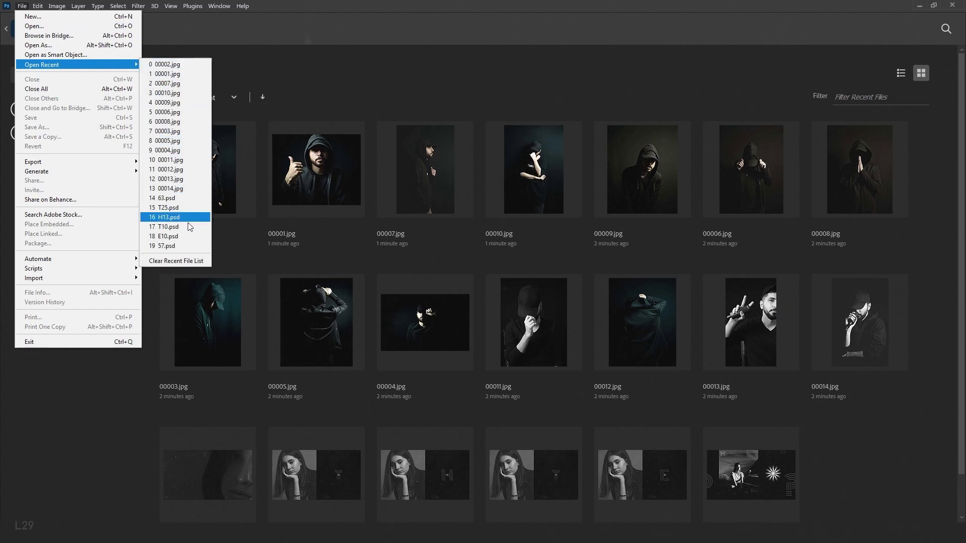
click(190, 261)
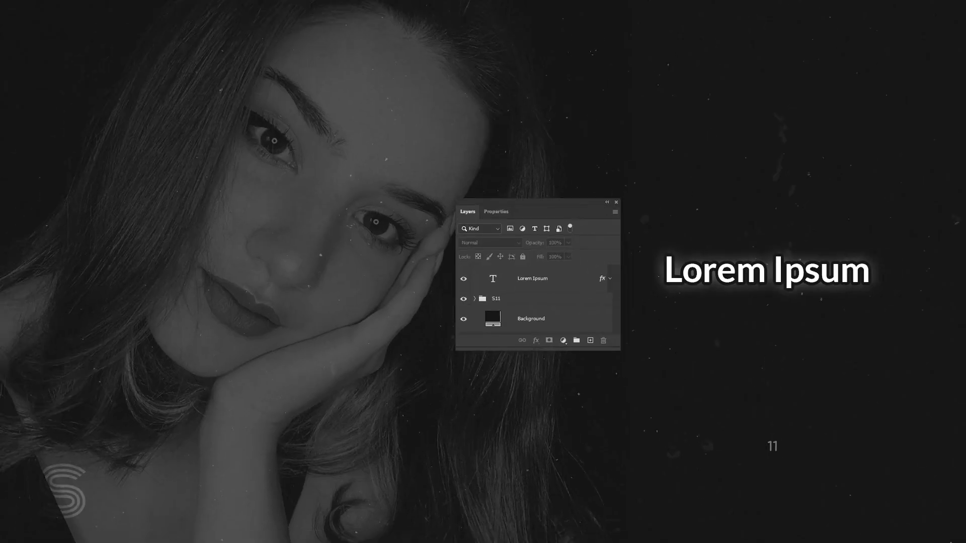
Copy the CSS of the Lorem Ipsum text layer
right_click(552, 279)
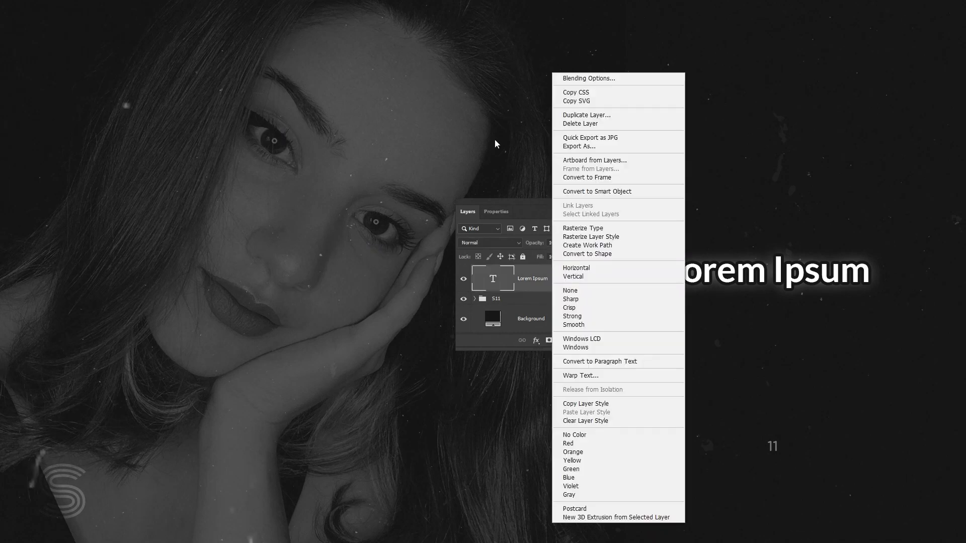
click(628, 92)
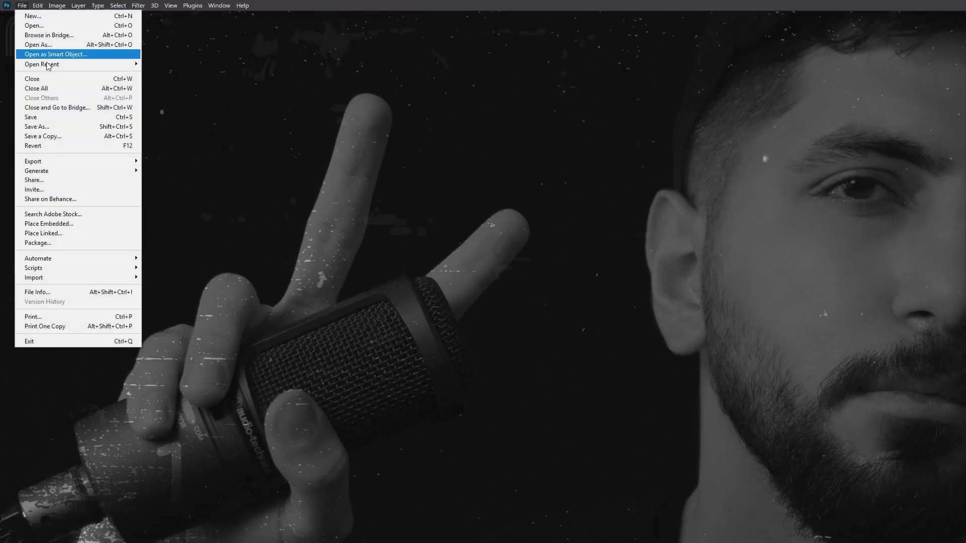
Open the legacy Save for Web export for the microphone portrait, choose the JPEG format and reduce its quality
mouse_move(60, 162)
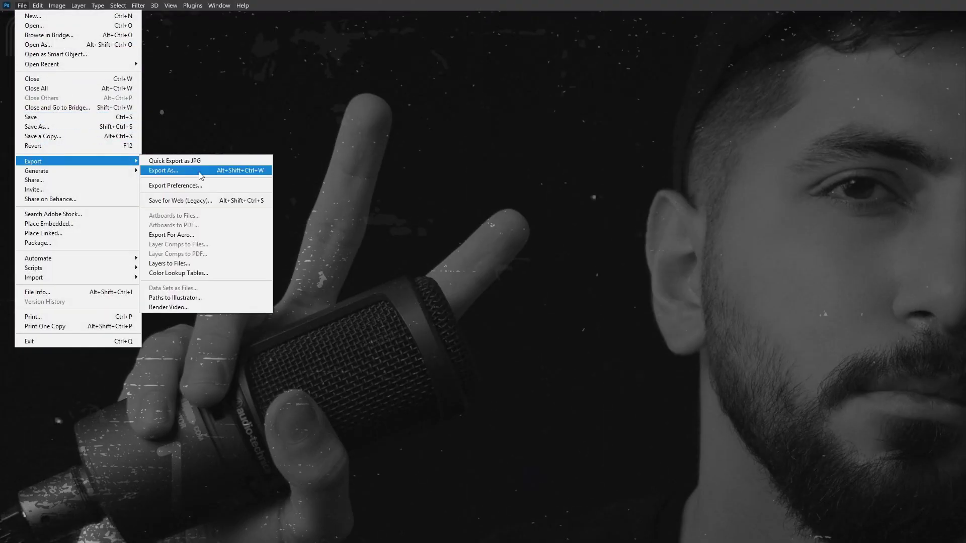
click(222, 200)
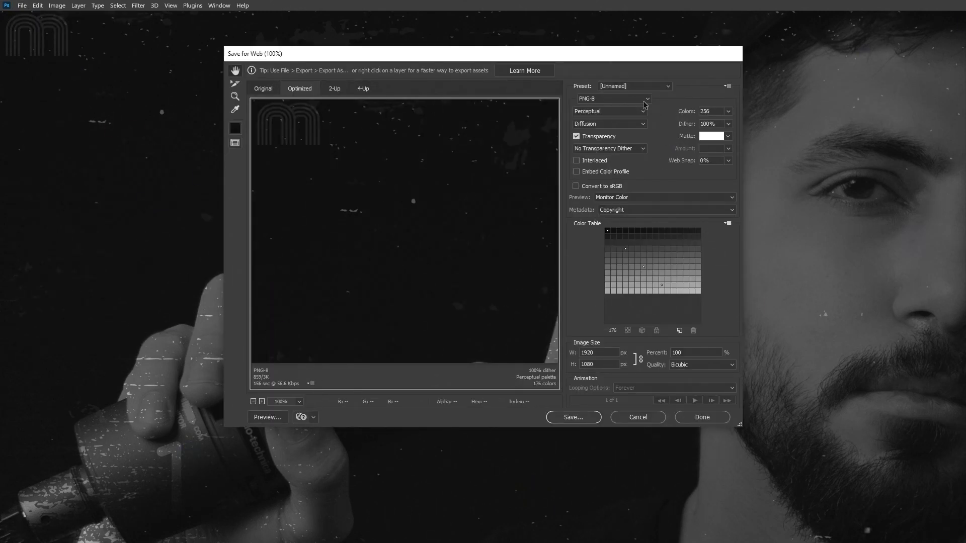
click(613, 99)
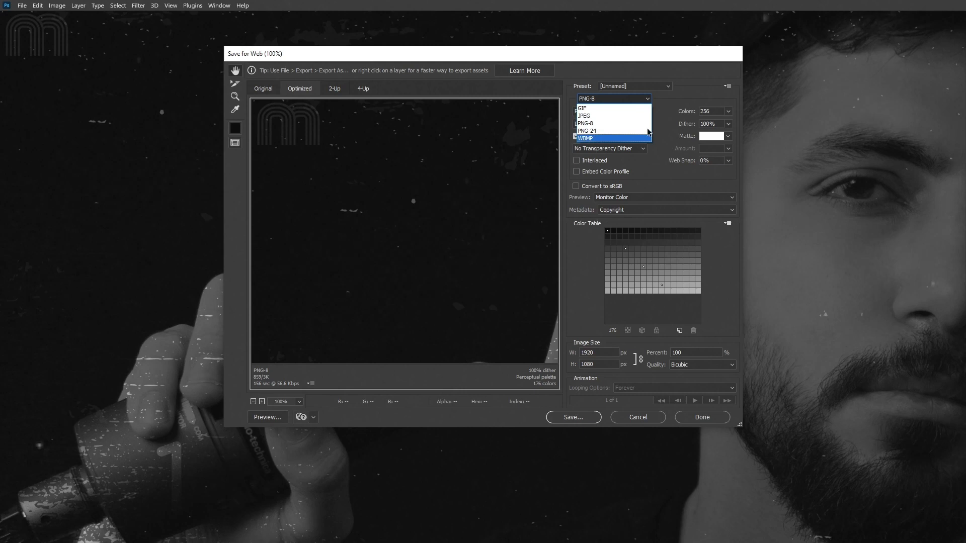
click(612, 116)
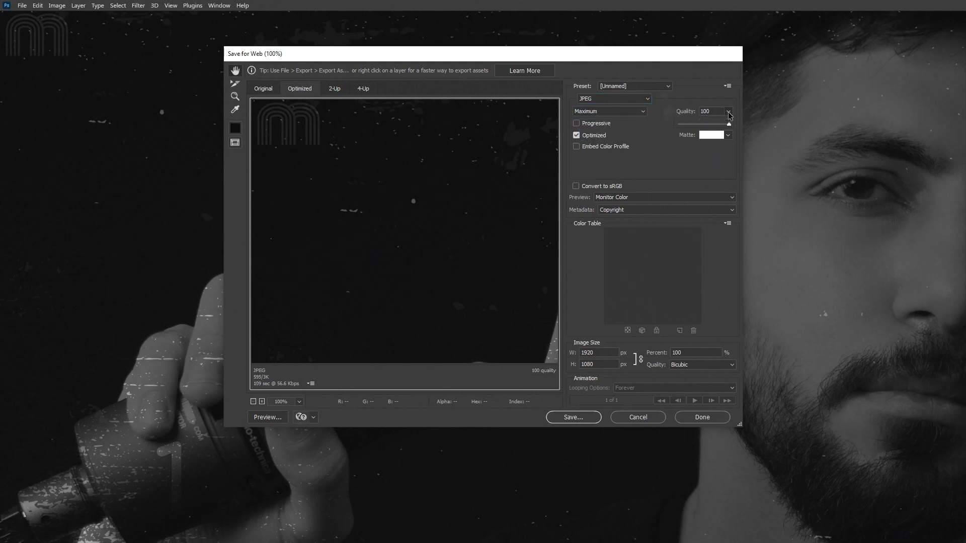
drag(719, 125, 685, 125)
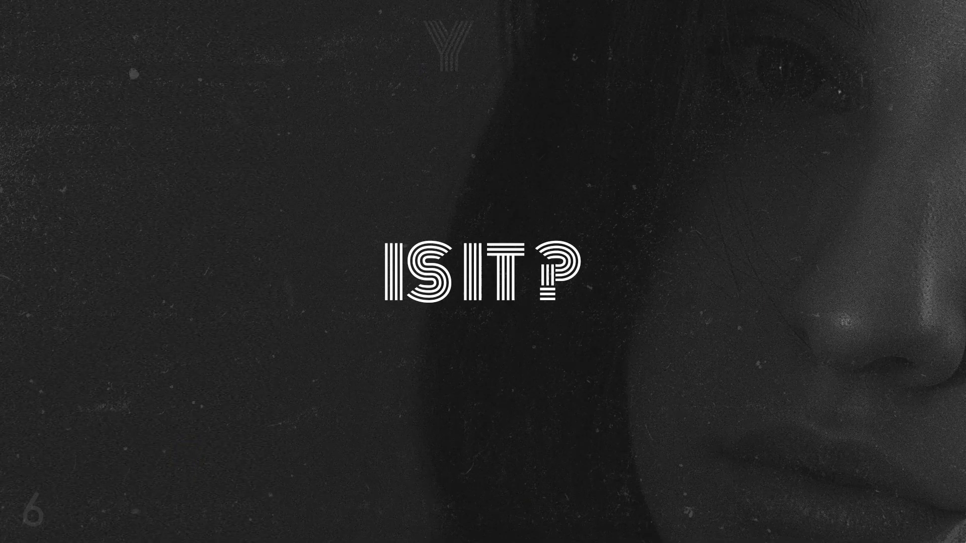
Cycle the IS IT ? text layer's blend mode from Normal through Color Burn to Lighter Color
click(162, 240)
click(106, 242)
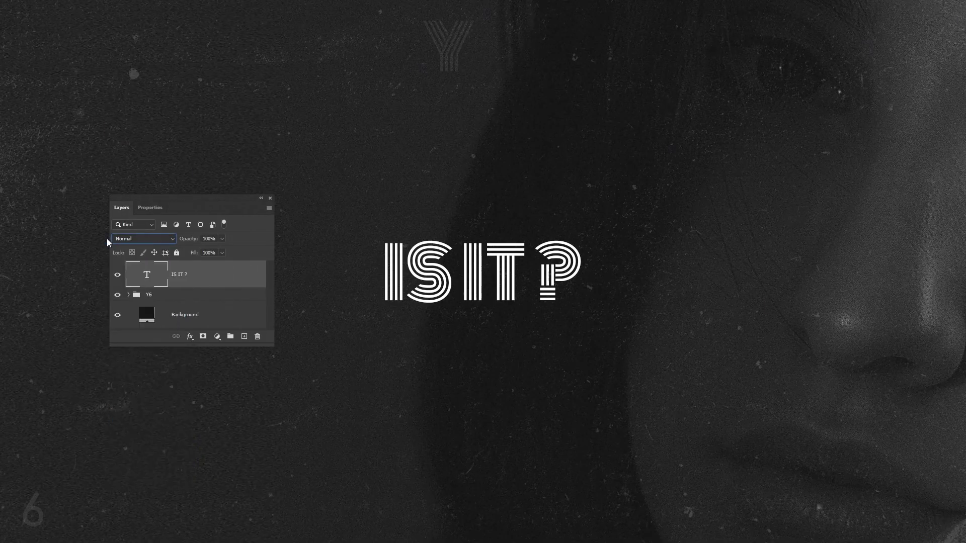
key(Down)
key(Down)
key(Down)
key(Down)
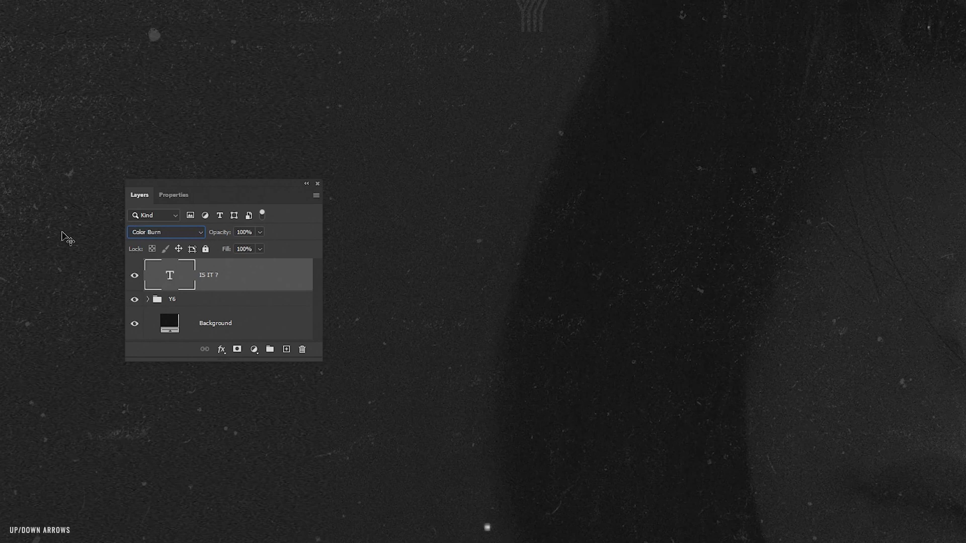
key(Down)
key(Down)
key(Down)
key(Down)
key(Down)
key(Down)
key(Down)
key(Down)
key(Down)
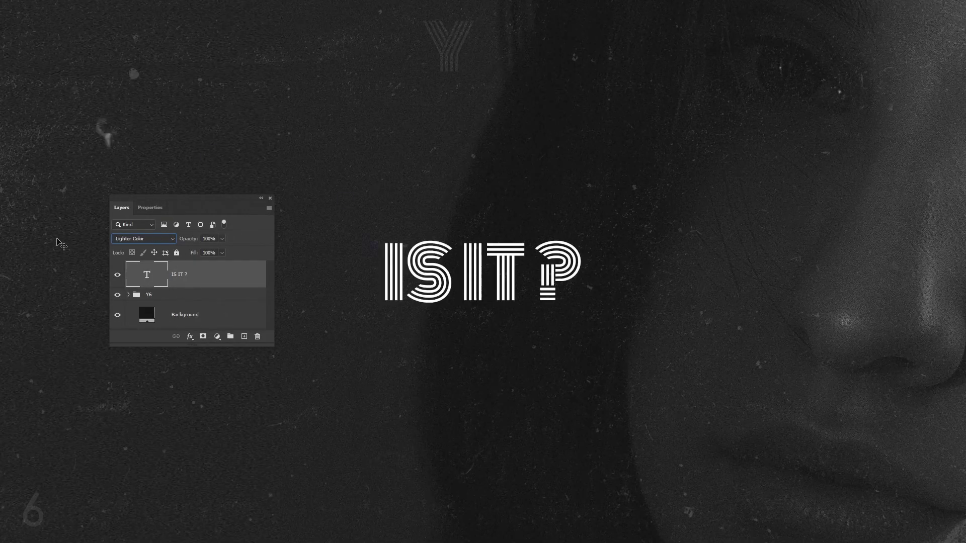